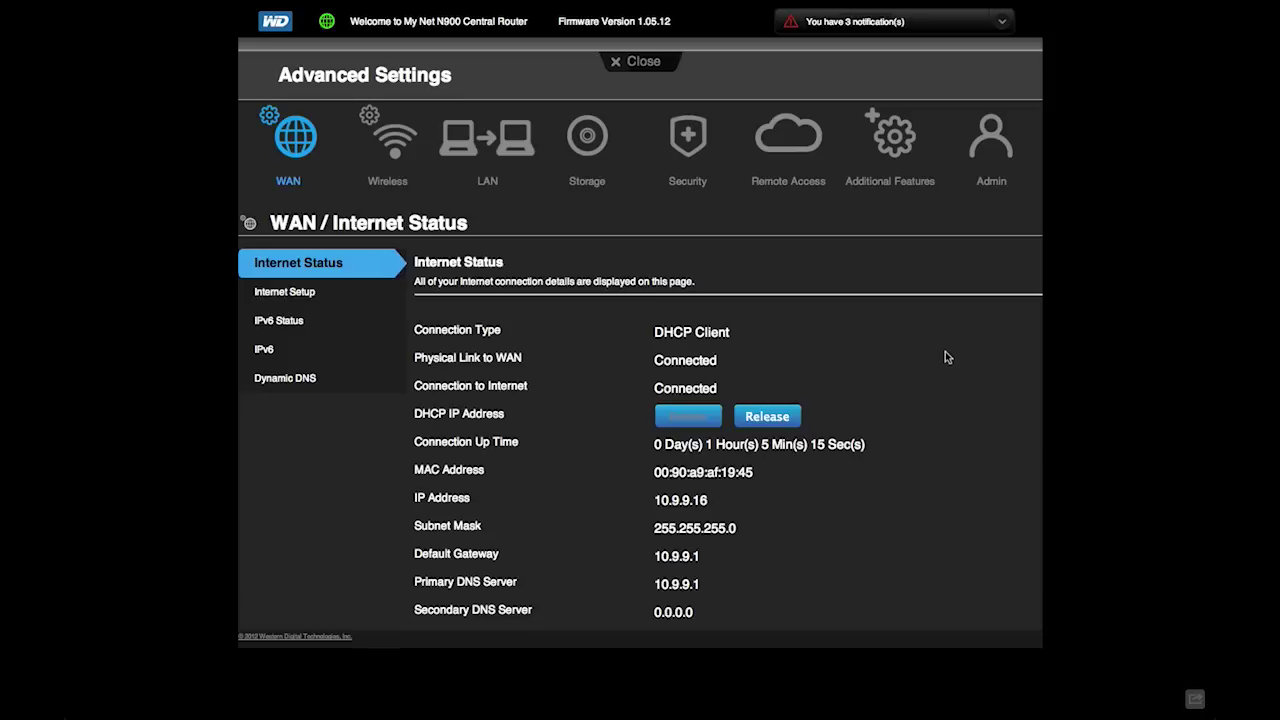
Step: Close Advanced Settings and review the dashboard, then the Connect to Internet, Set up Wireless and Set up Storage pages
{"action": "left_click", "coordinate": [644, 64]}
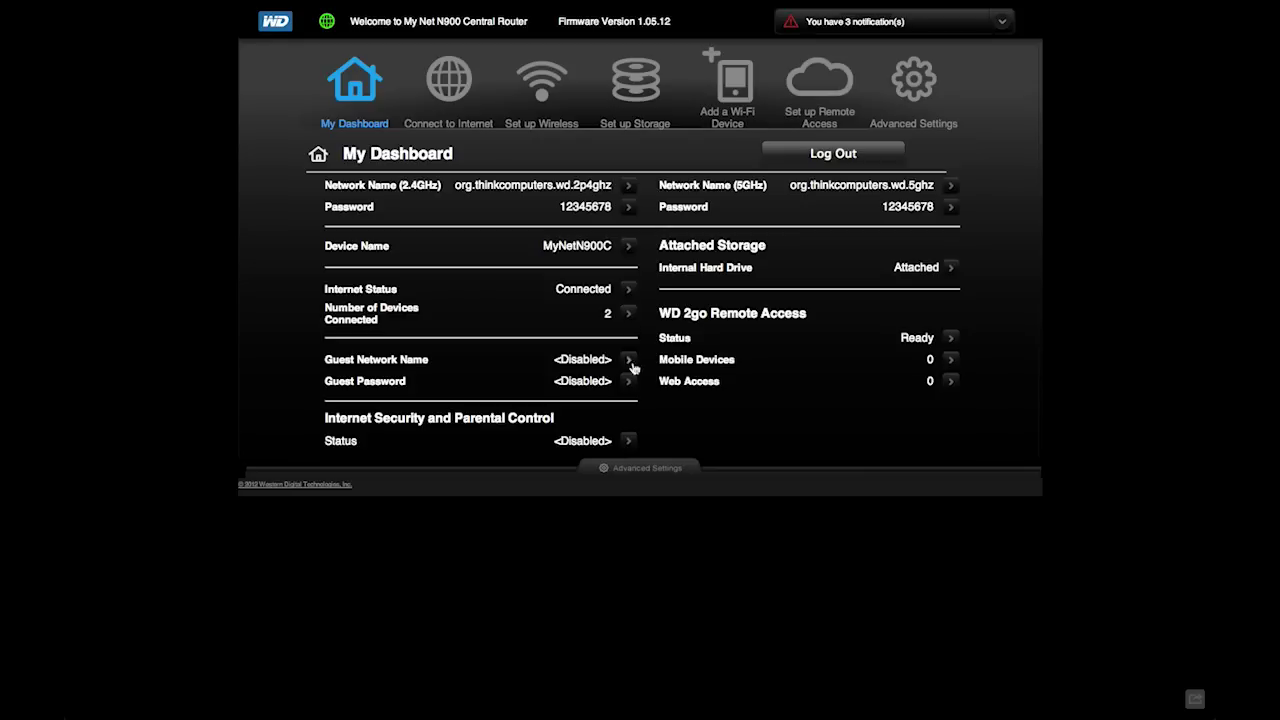
{"action": "left_click", "coordinate": [630, 441]}
{"action": "left_click", "coordinate": [449, 85]}
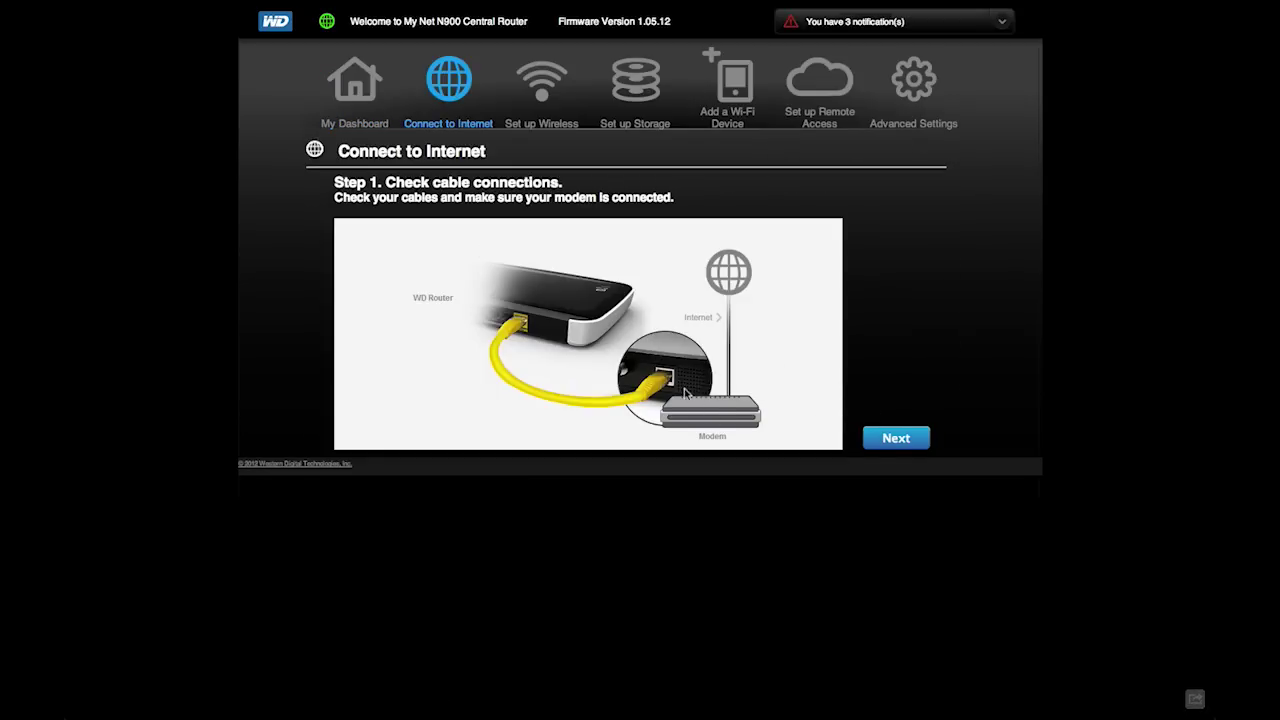
{"action": "left_click", "coordinate": [547, 86]}
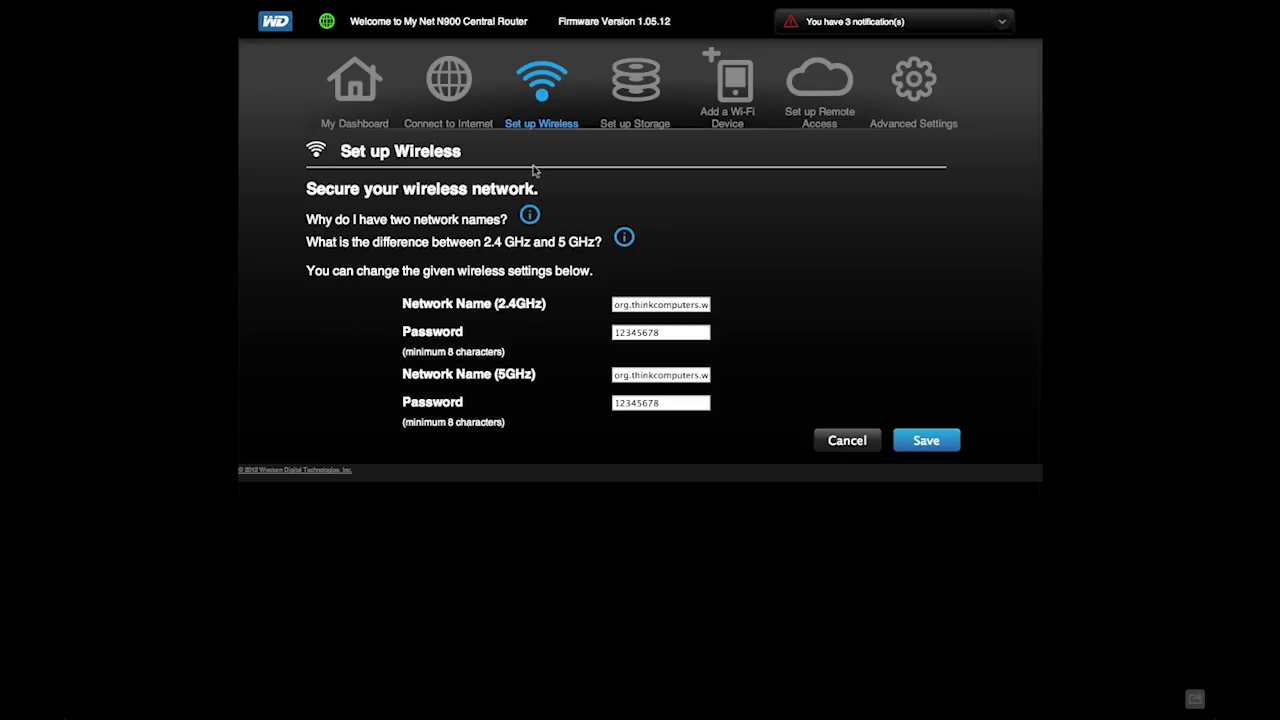
{"action": "left_click", "coordinate": [625, 108]}
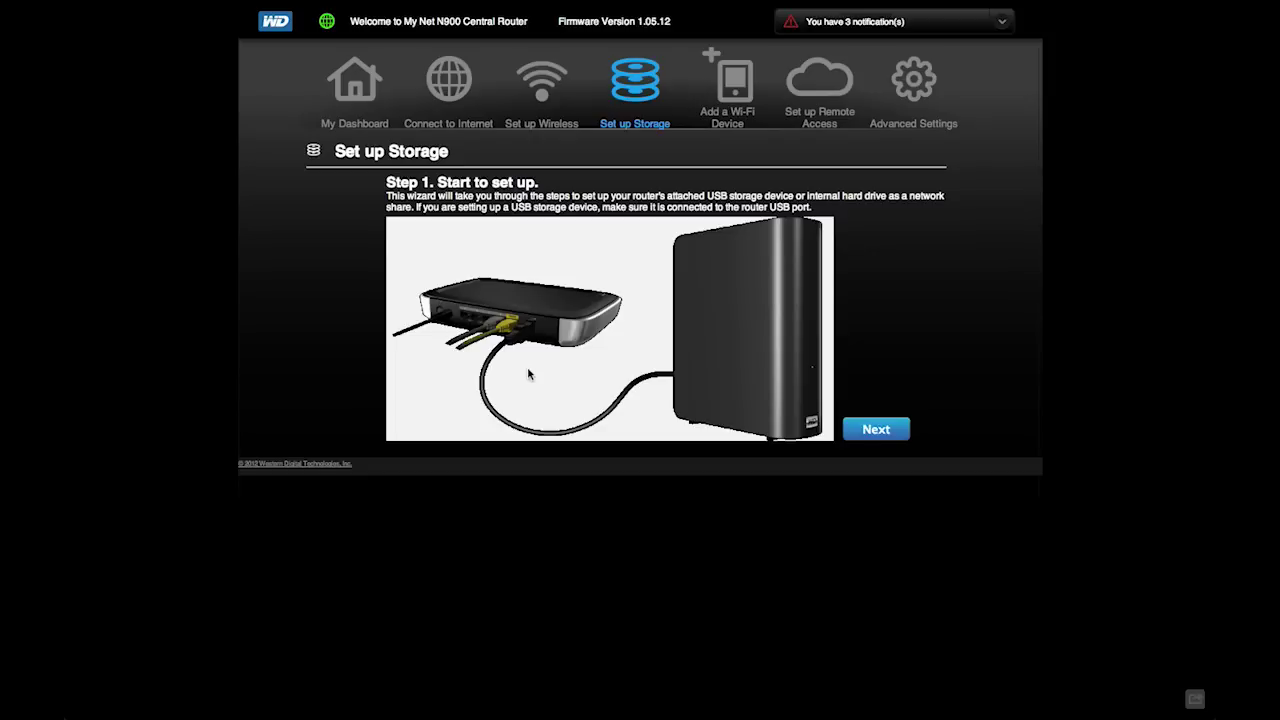
Step: Review how to add a Wi-Fi device by network name and password, and view the WD 2go remote access setup page
{"action": "left_click", "coordinate": [743, 94]}
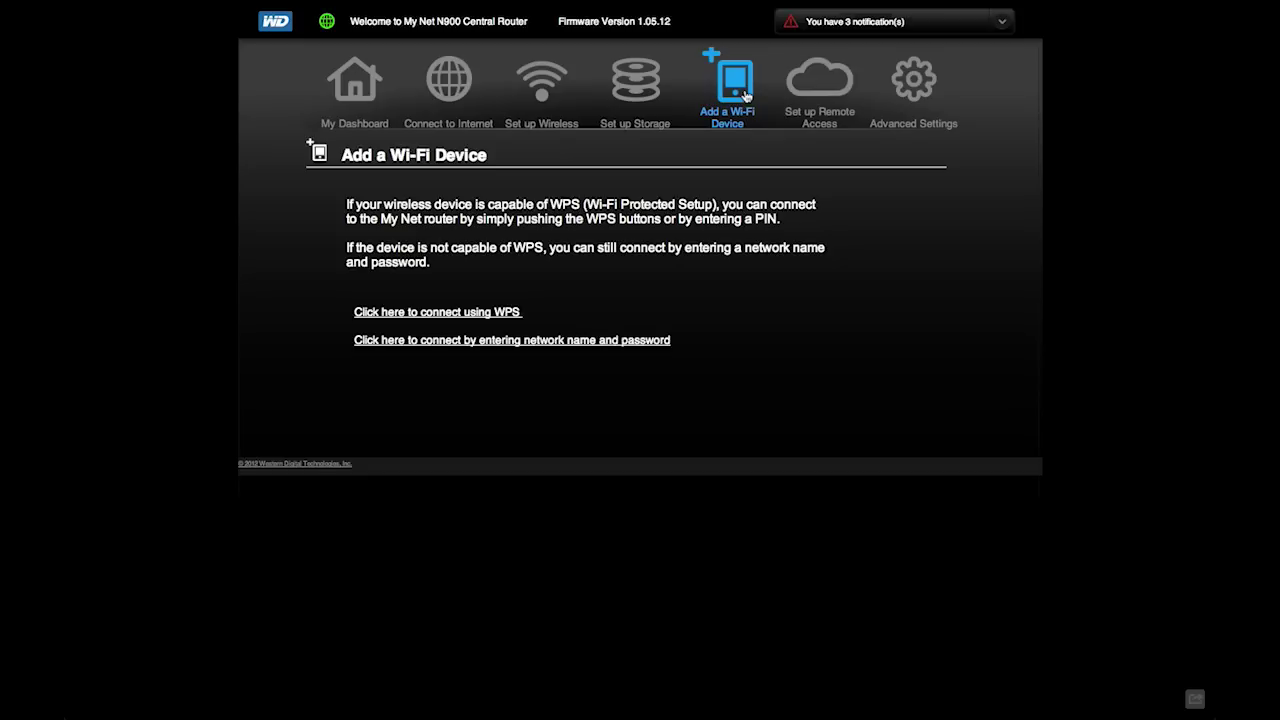
{"action": "left_click", "coordinate": [434, 341]}
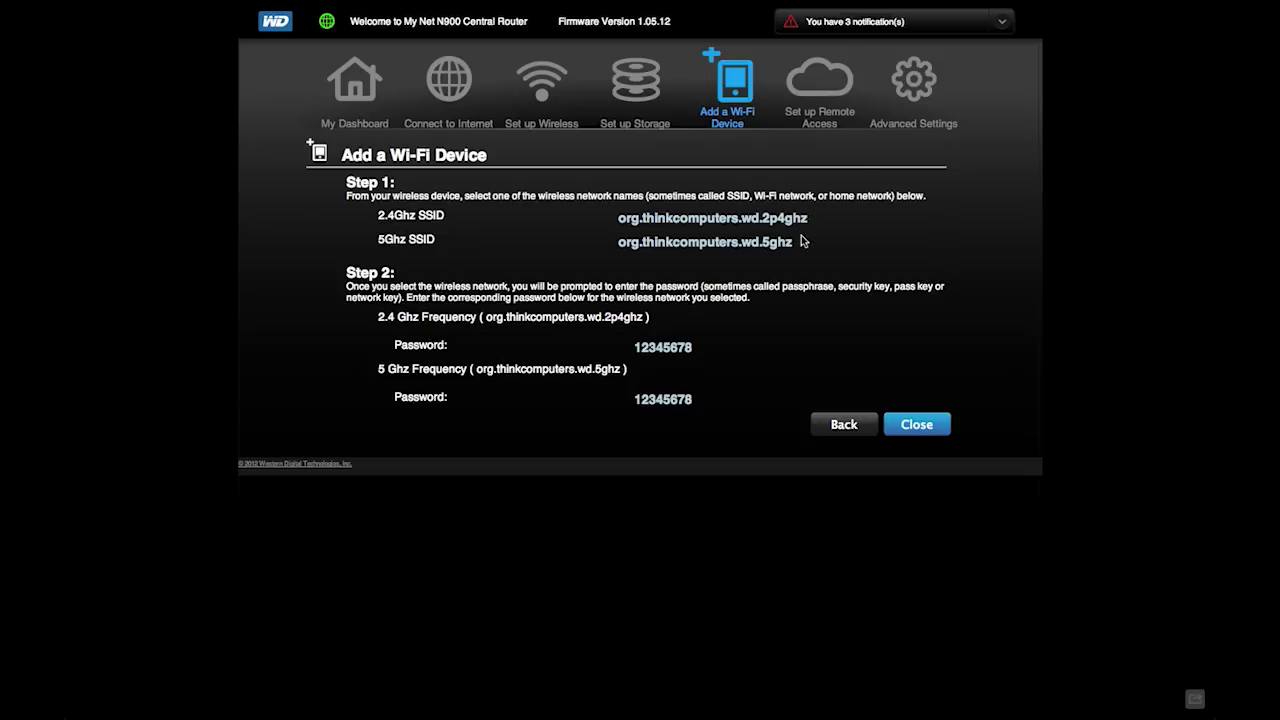
{"action": "left_click", "coordinate": [836, 96]}
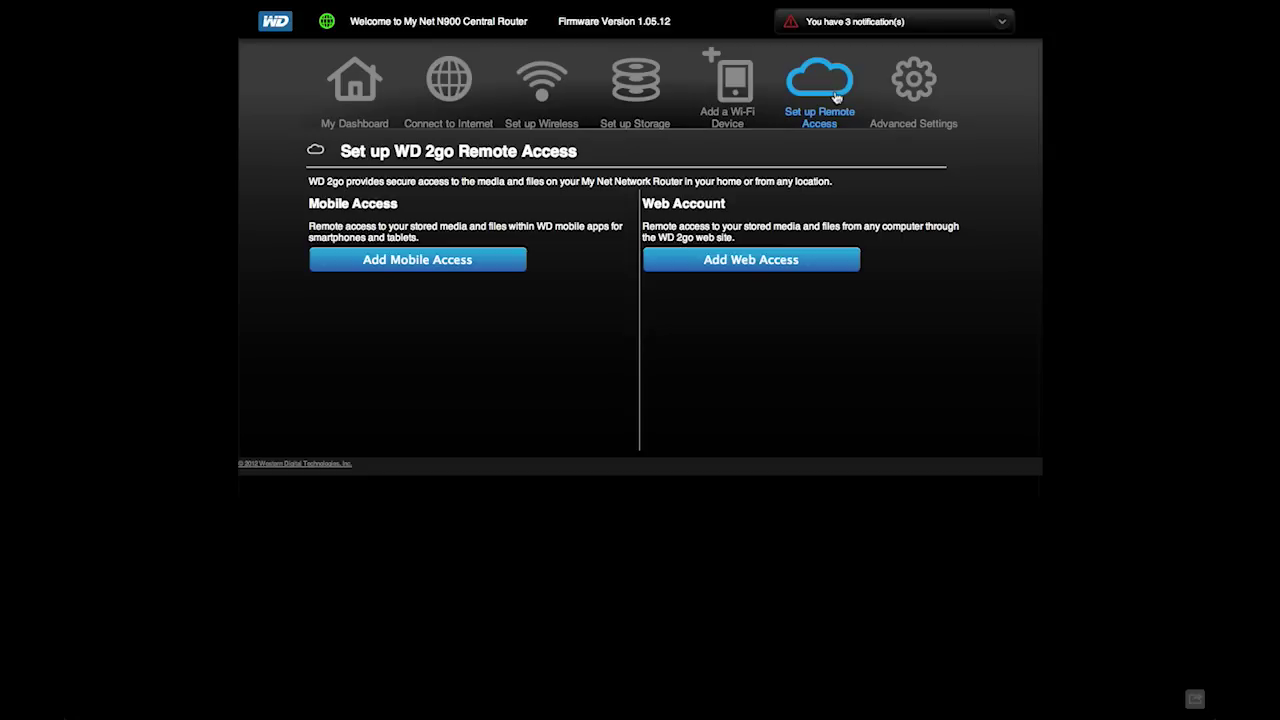
Step: Open the WAN Internet Setup page in Advanced Settings and review the available Internet connection types without changing the selection
{"action": "left_click", "coordinate": [916, 92]}
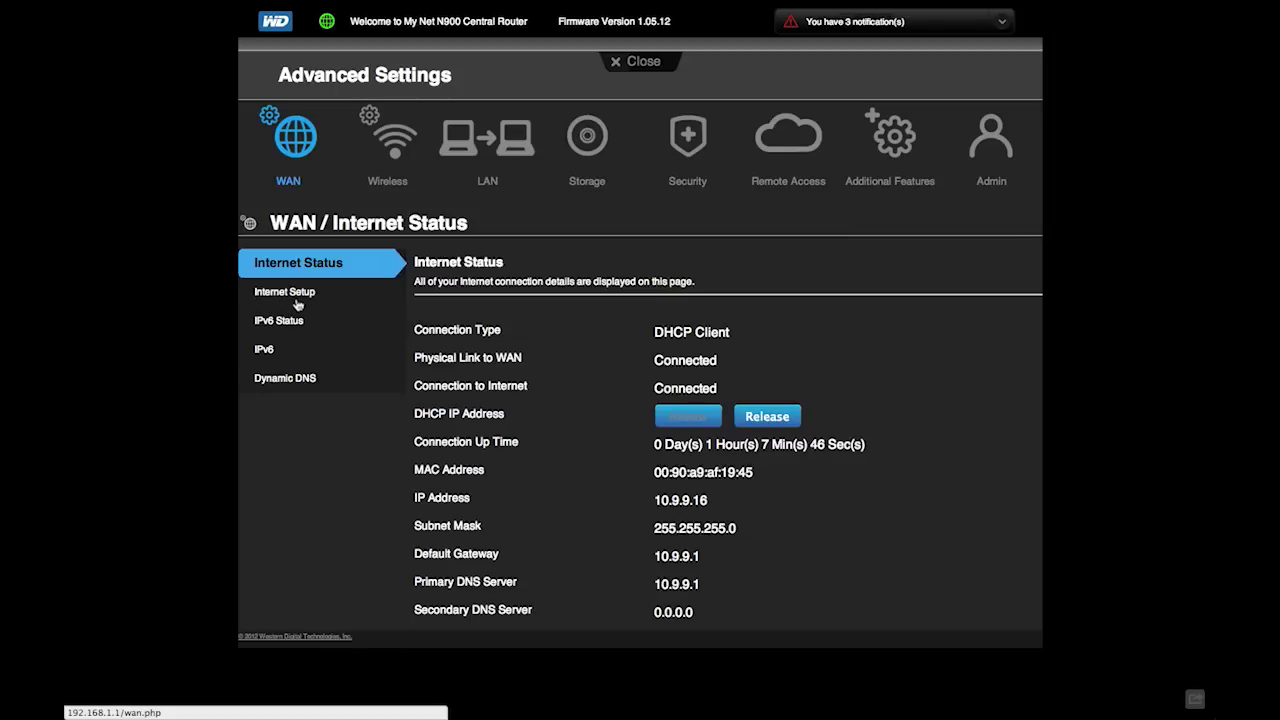
{"action": "left_click", "coordinate": [310, 296]}
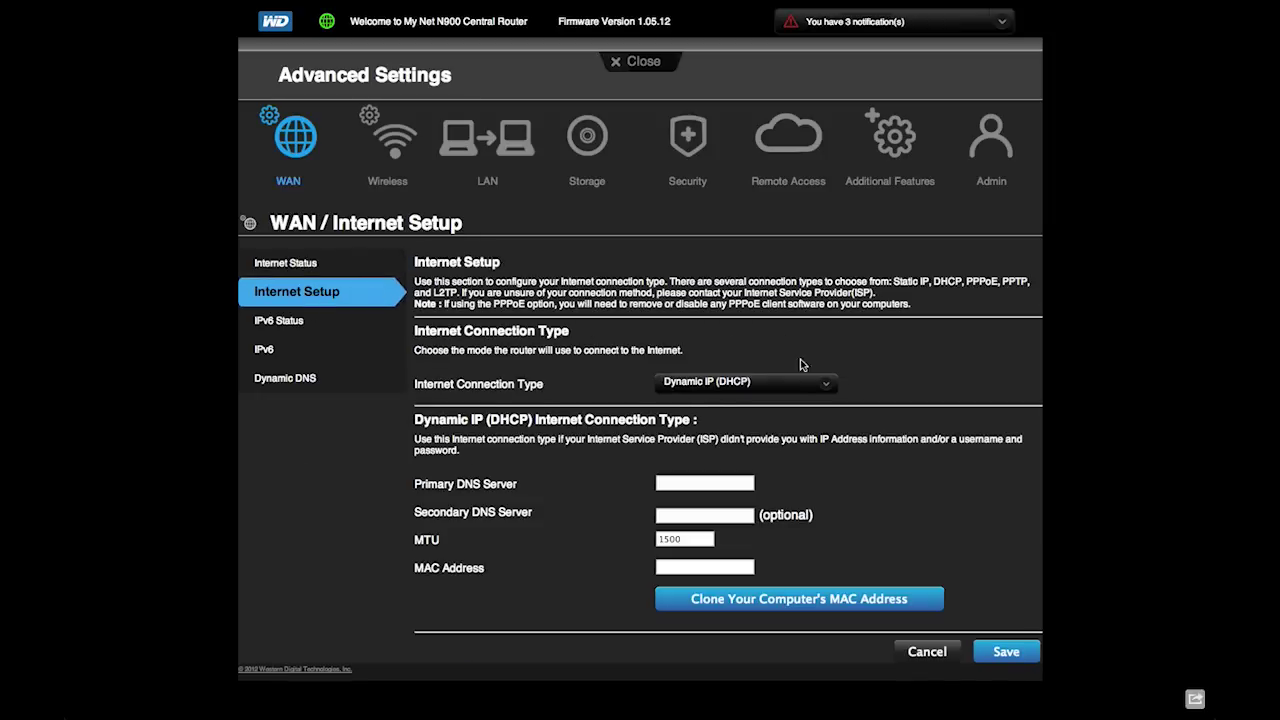
{"action": "left_click", "coordinate": [826, 384]}
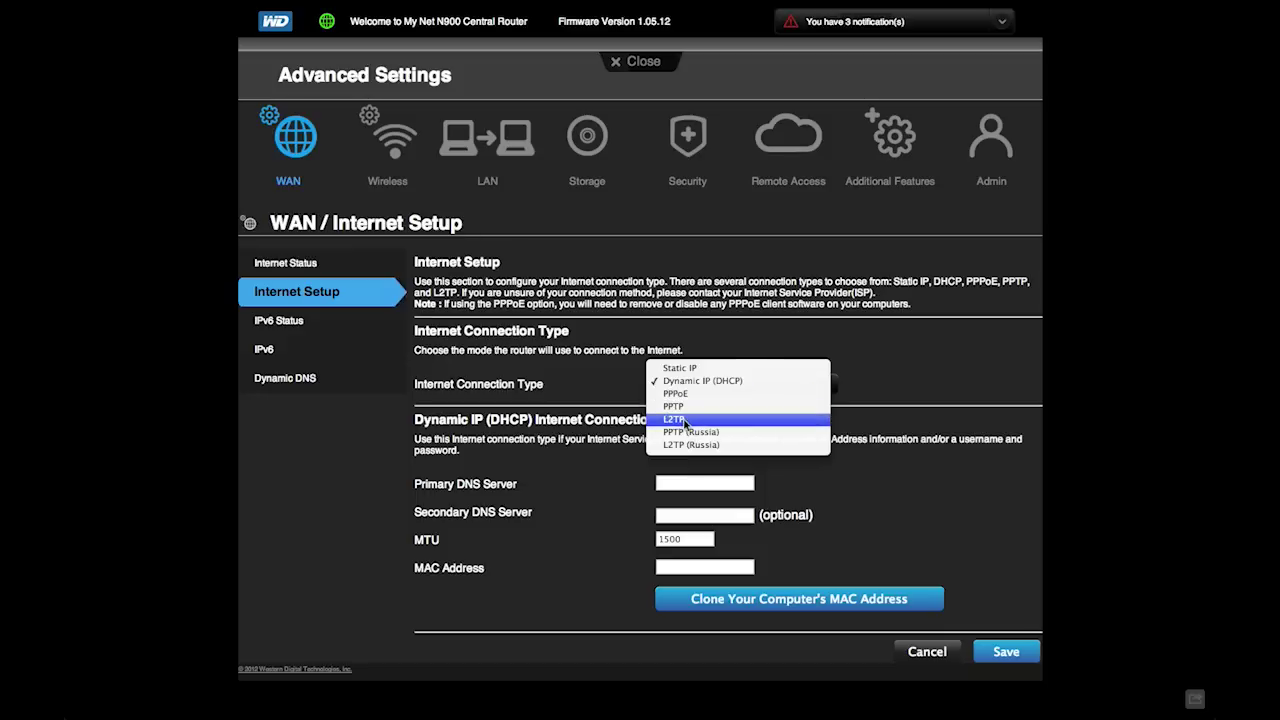
{"action": "left_click", "coordinate": [997, 372]}
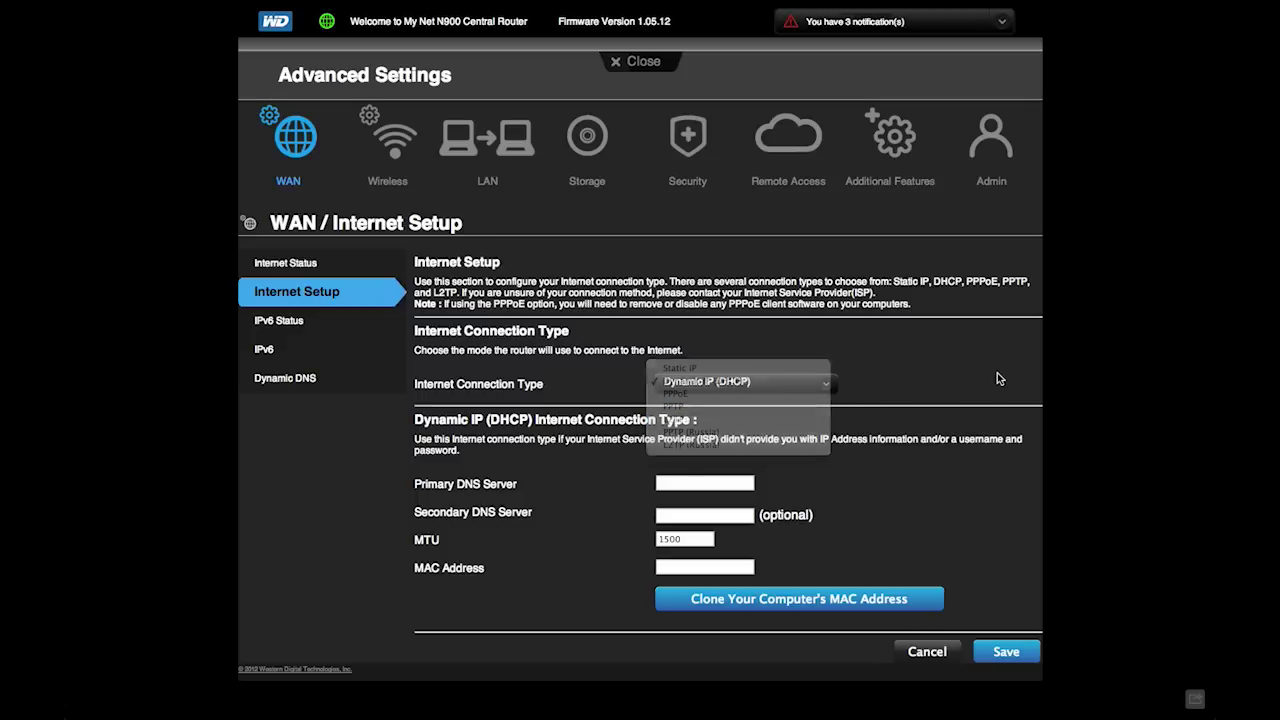
Step: Review the WAN IPv6 Status page, the IPv6 connection type options and the Dynamic DNS settings
{"action": "left_click", "coordinate": [287, 321]}
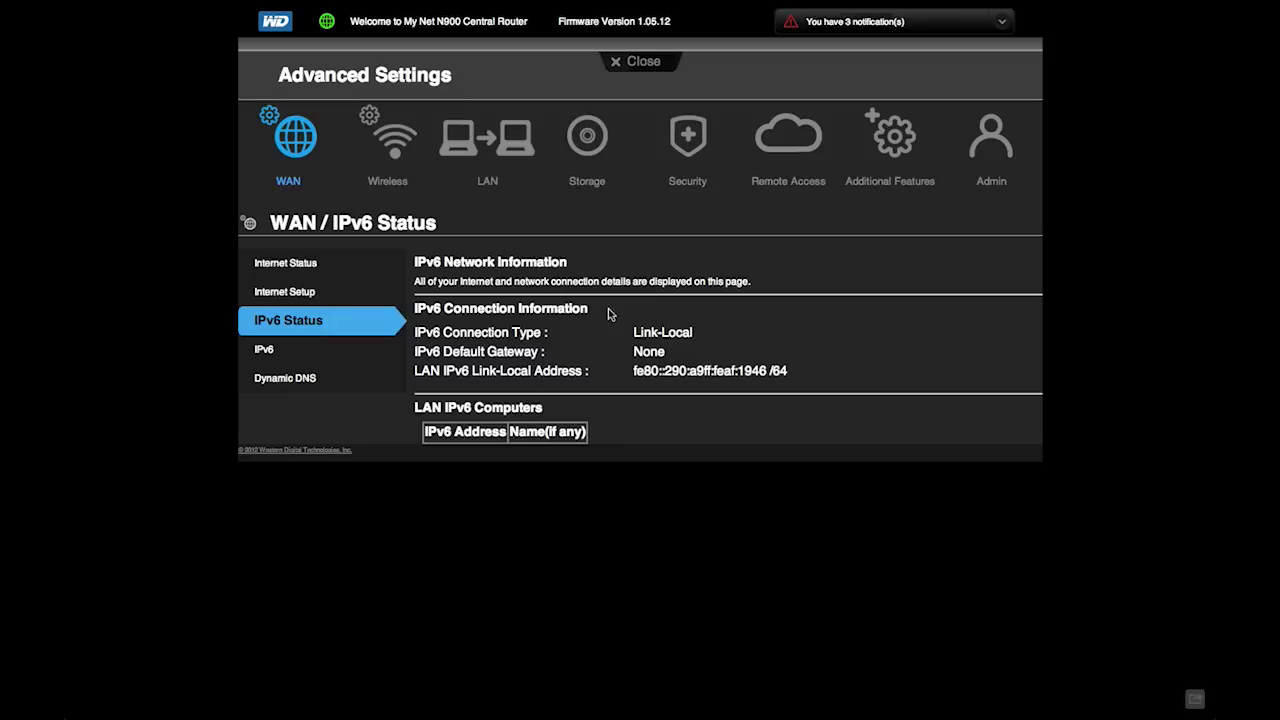
{"action": "left_click", "coordinate": [278, 350]}
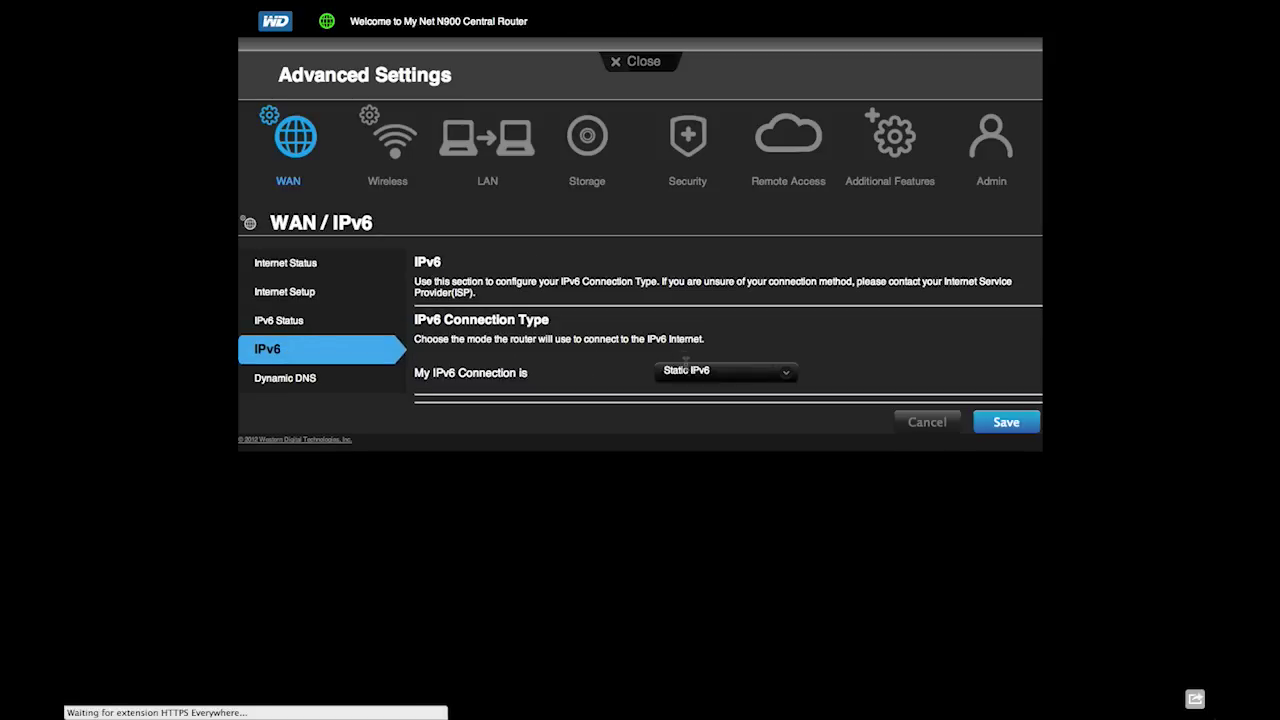
{"action": "left_click", "coordinate": [786, 373]}
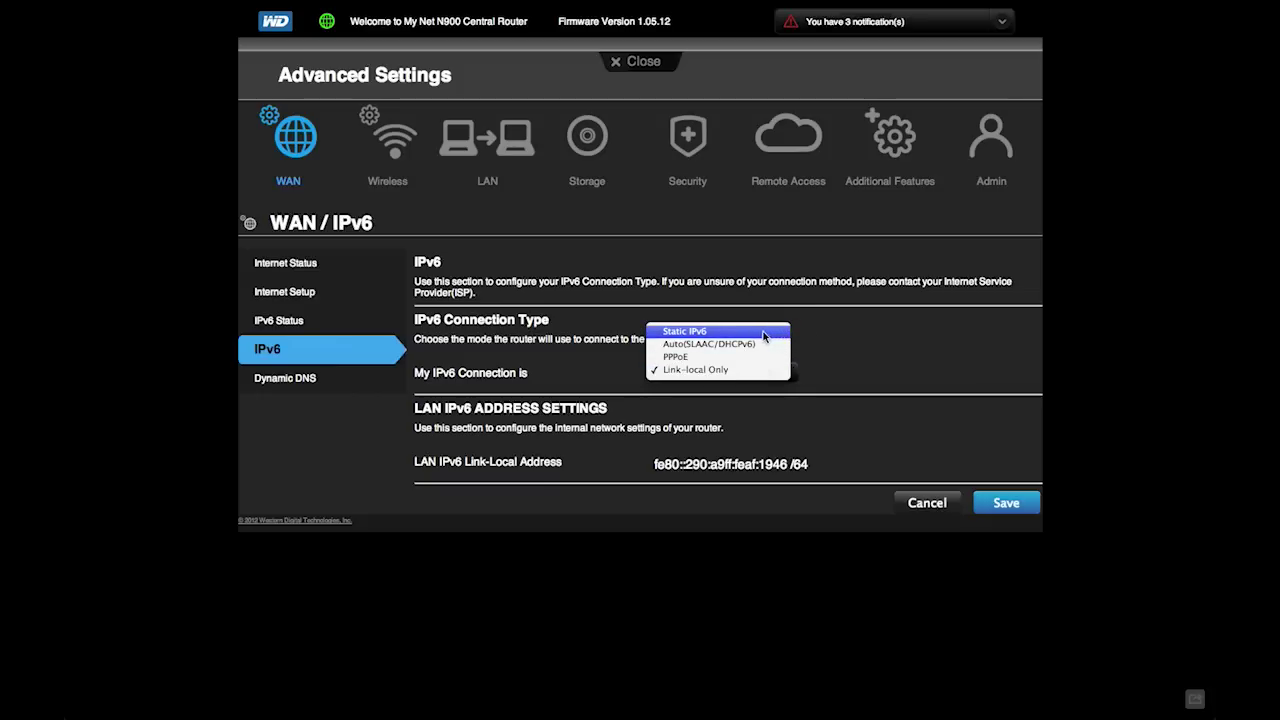
{"action": "left_click", "coordinate": [848, 341]}
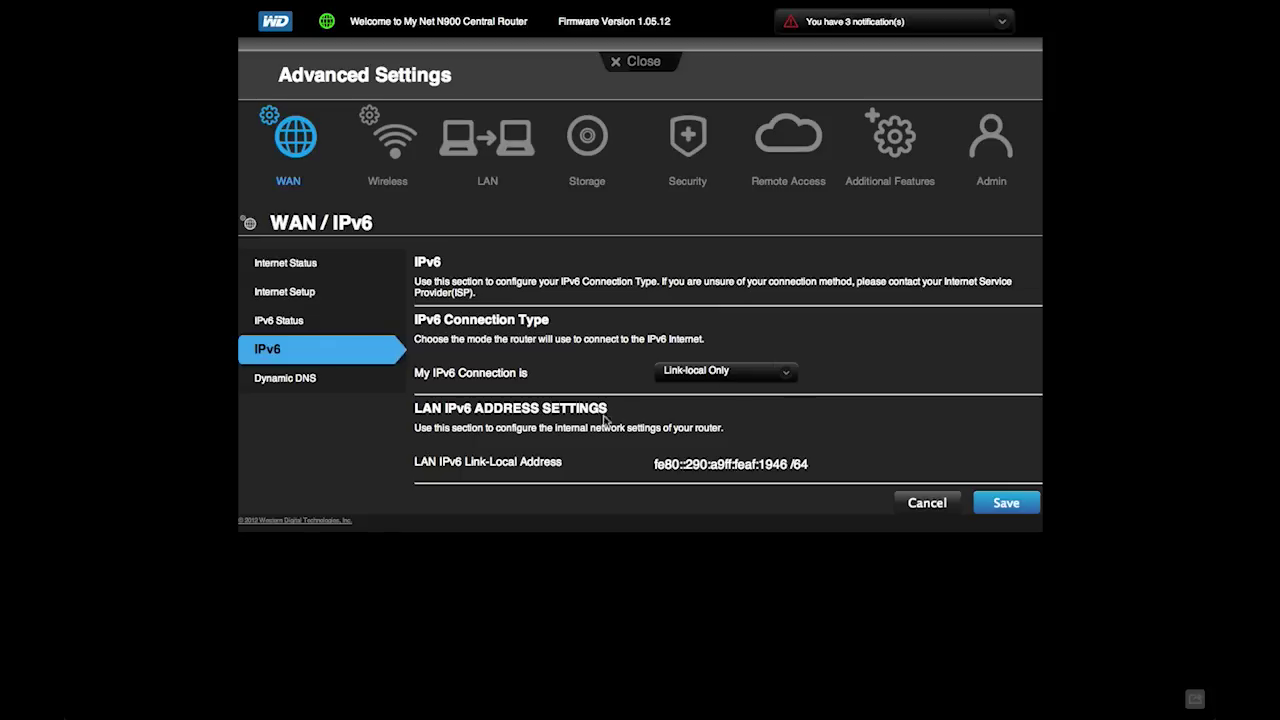
{"action": "left_click", "coordinate": [306, 380]}
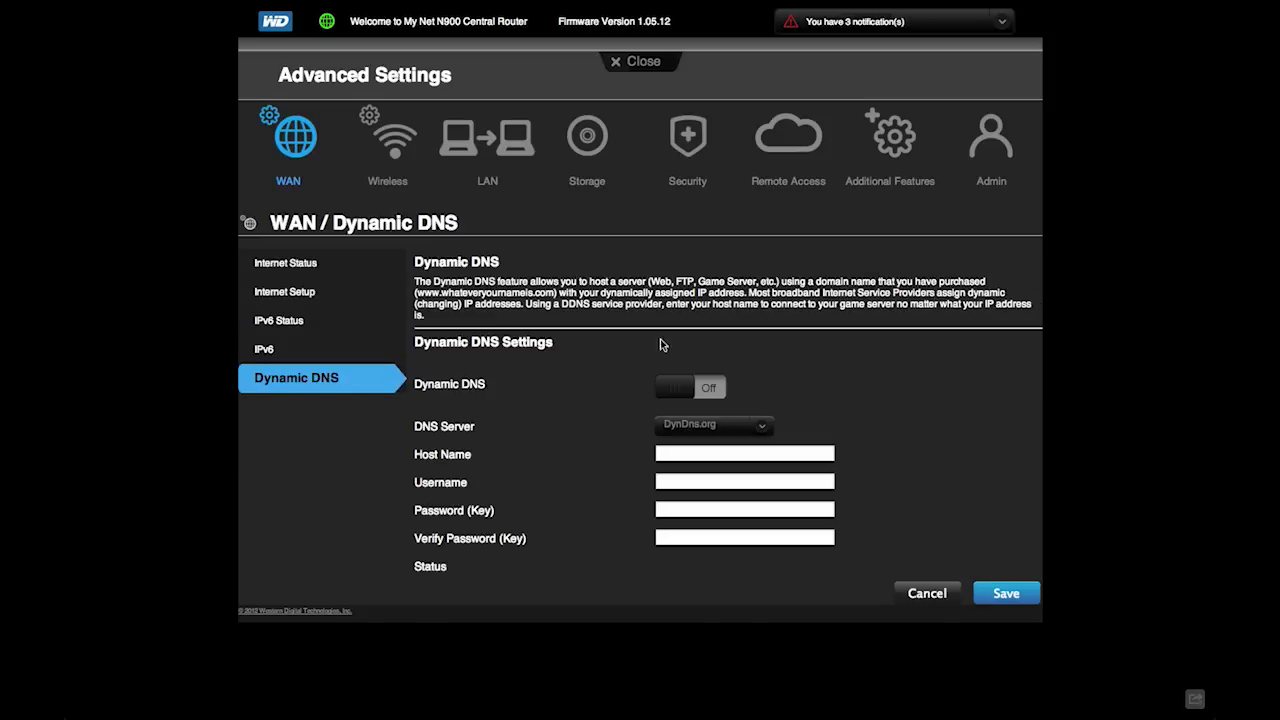
{"action": "left_click", "coordinate": [760, 426]}
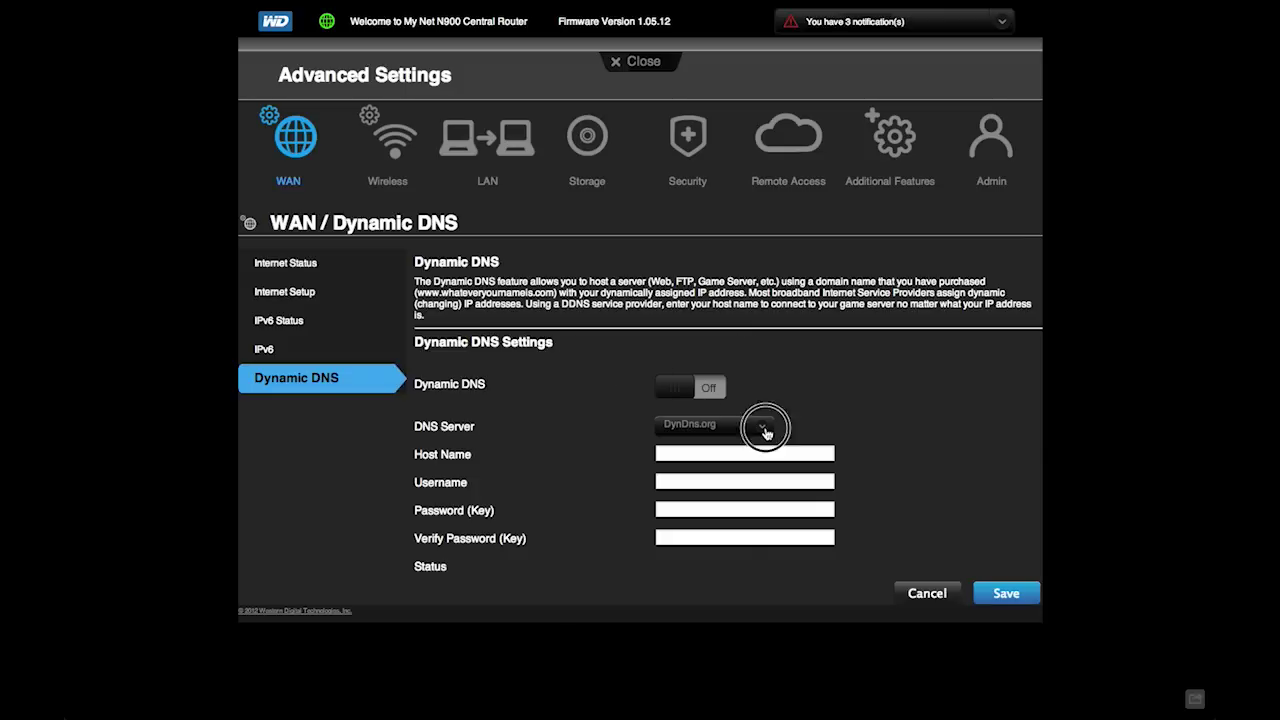
Step: Review the advanced wireless settings: Wireless Setup, Wi-Fi Protected Setup and Guest Access
{"action": "left_click", "coordinate": [394, 147]}
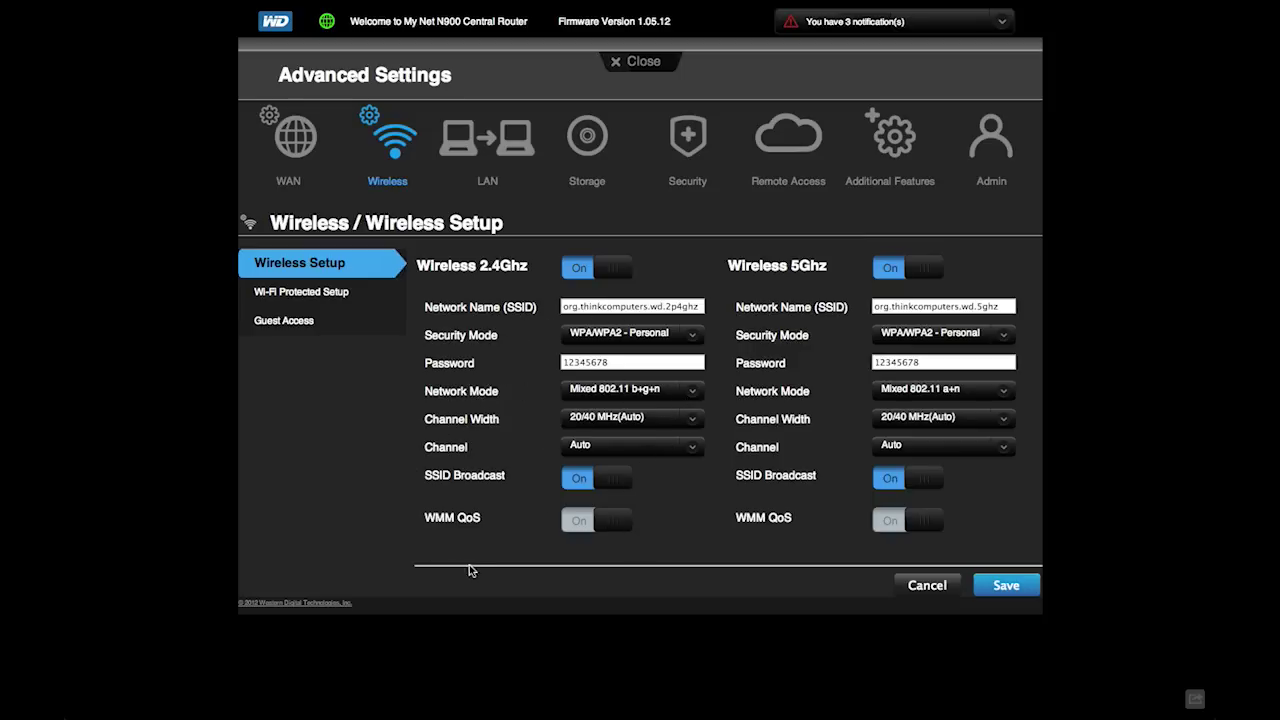
{"action": "left_click", "coordinate": [300, 292]}
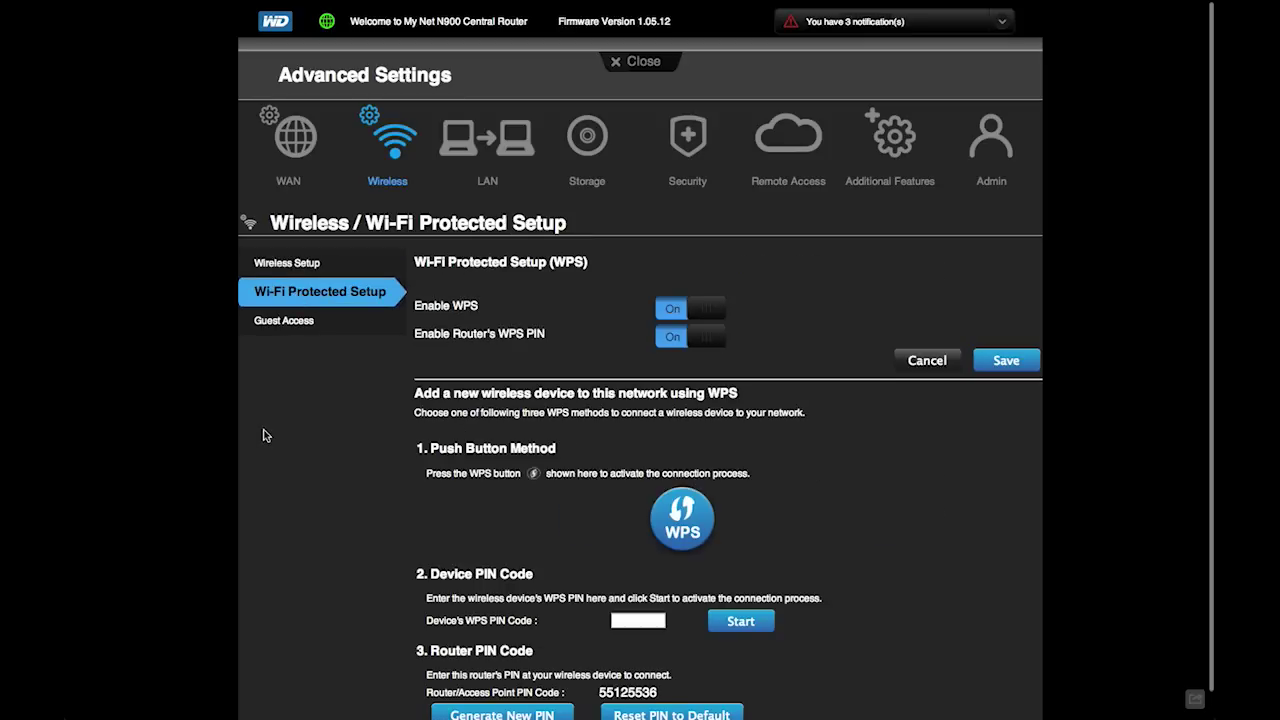
{"action": "left_click", "coordinate": [296, 327]}
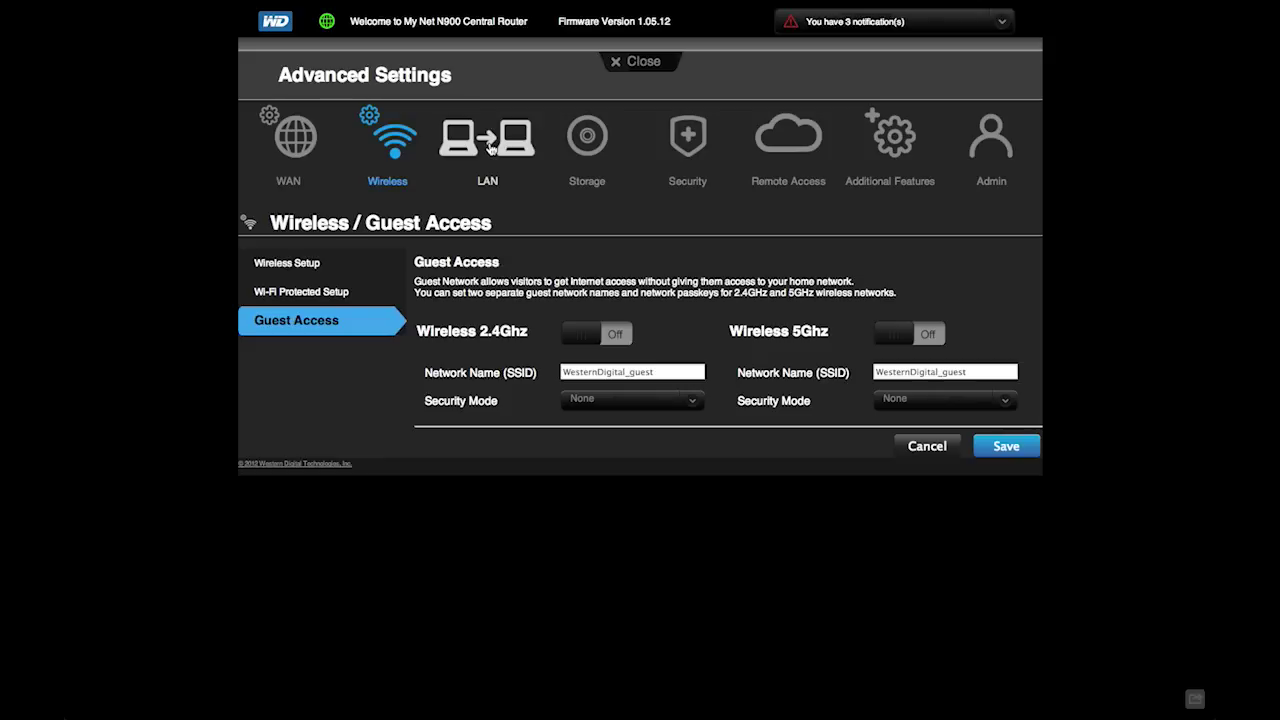
Step: Review the LAN settings: Host and LAN Settings, DHCP Server Settings, and Device and Client Tables
{"action": "left_click", "coordinate": [490, 147]}
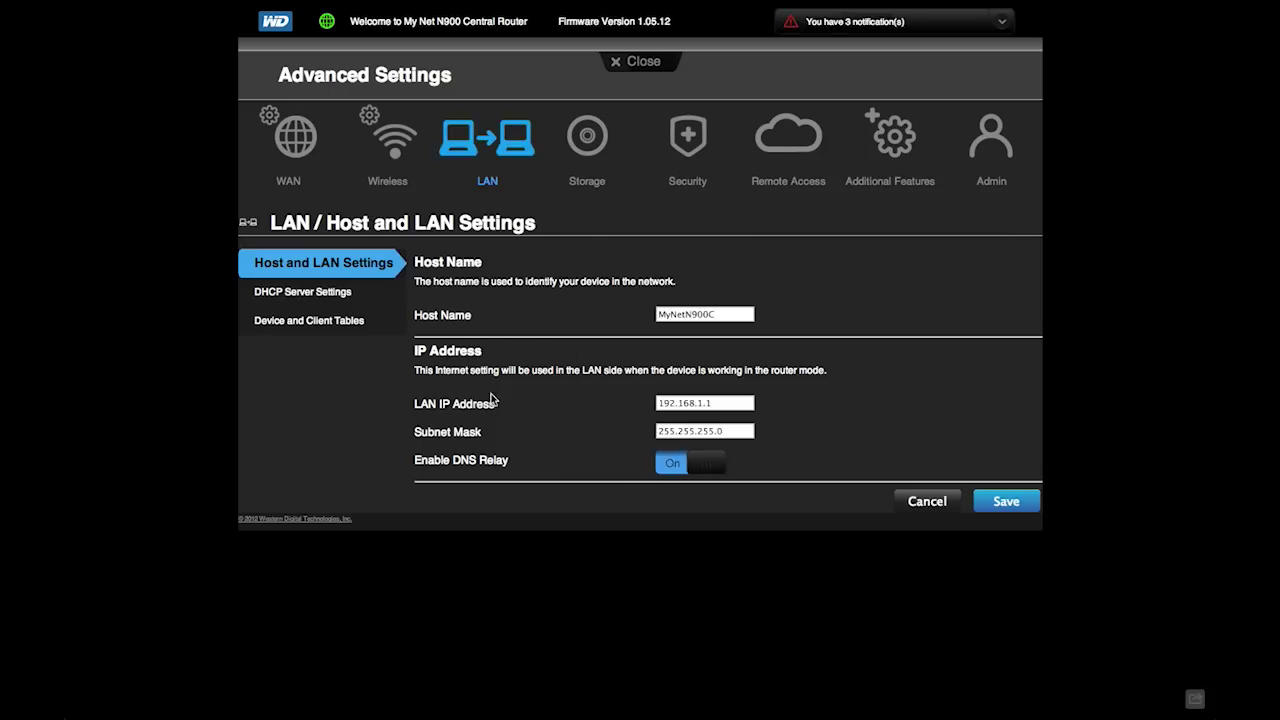
{"action": "left_click", "coordinate": [312, 293]}
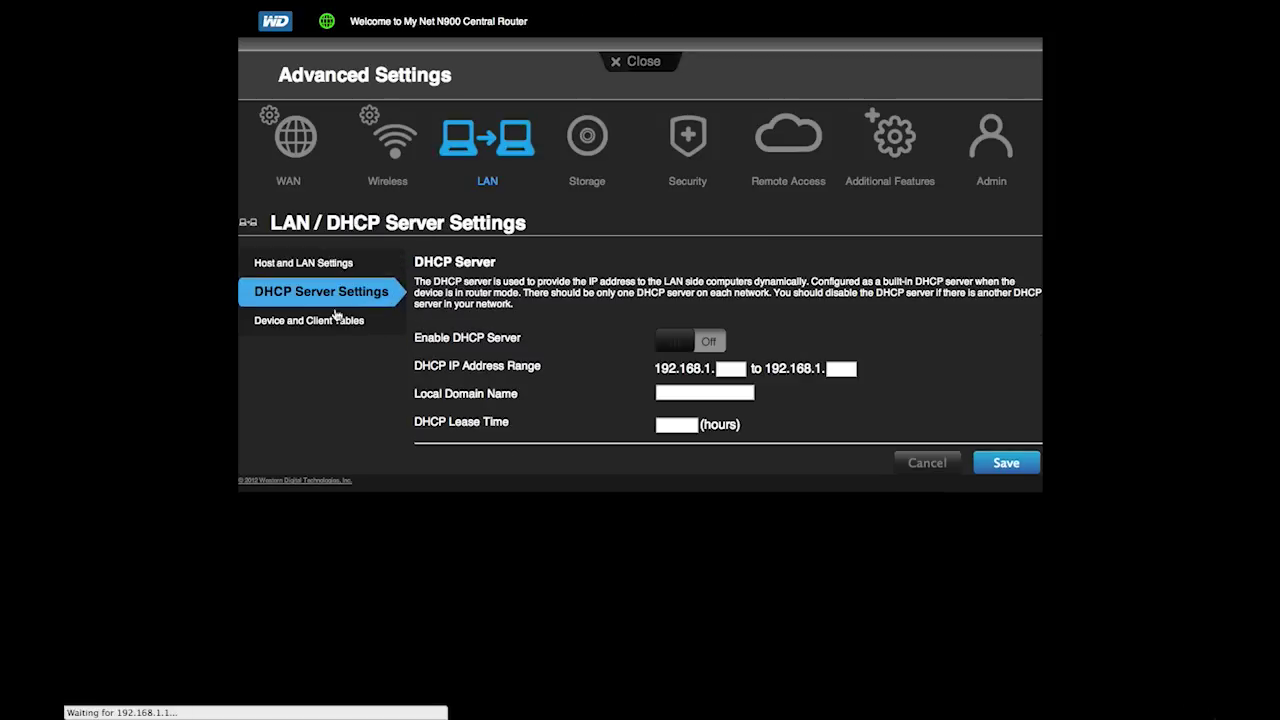
{"action": "left_click", "coordinate": [306, 322]}
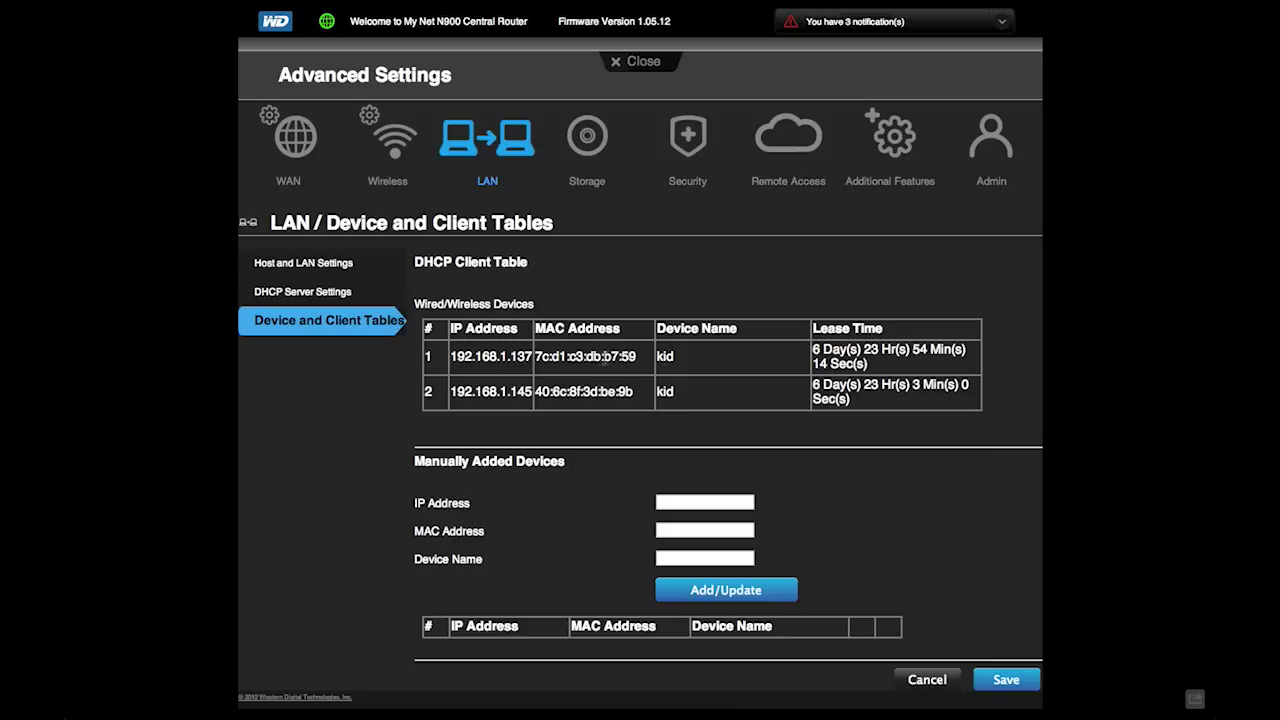
Step: Review the advanced storage settings: the share functions, Safely Remove, Format and AFP Server pages
{"action": "left_click", "coordinate": [596, 165]}
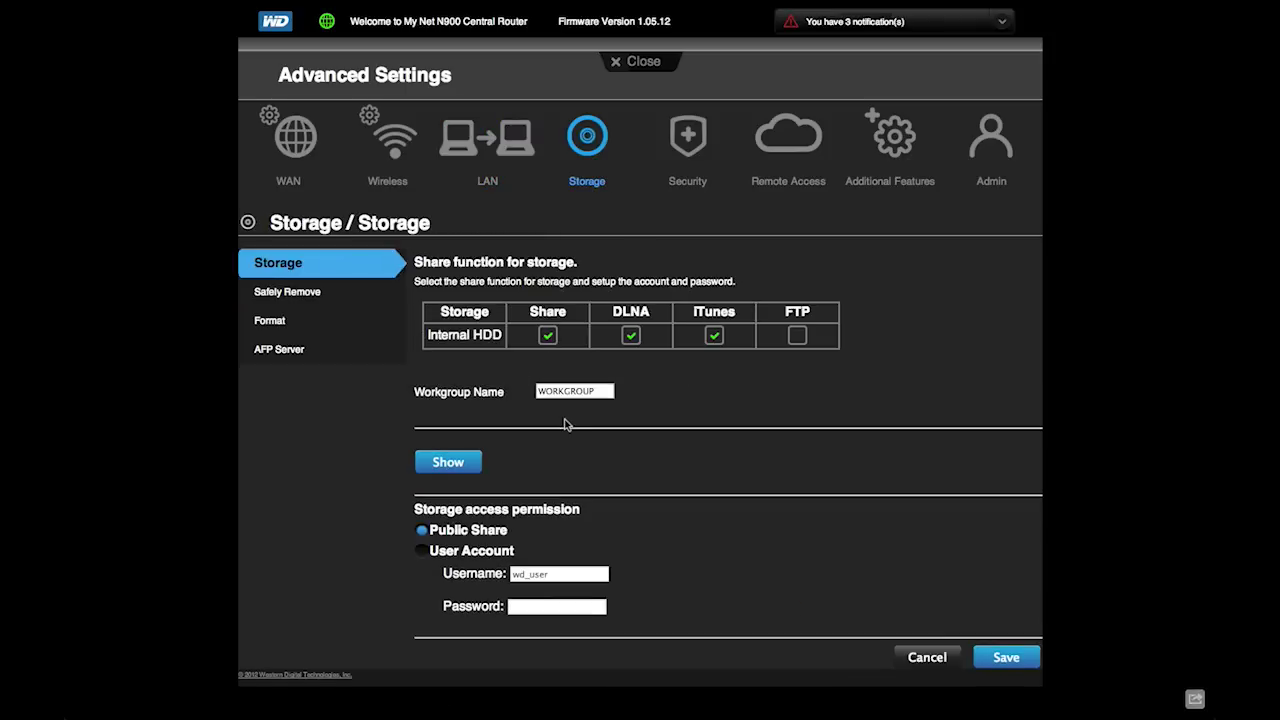
{"action": "left_click", "coordinate": [311, 294]}
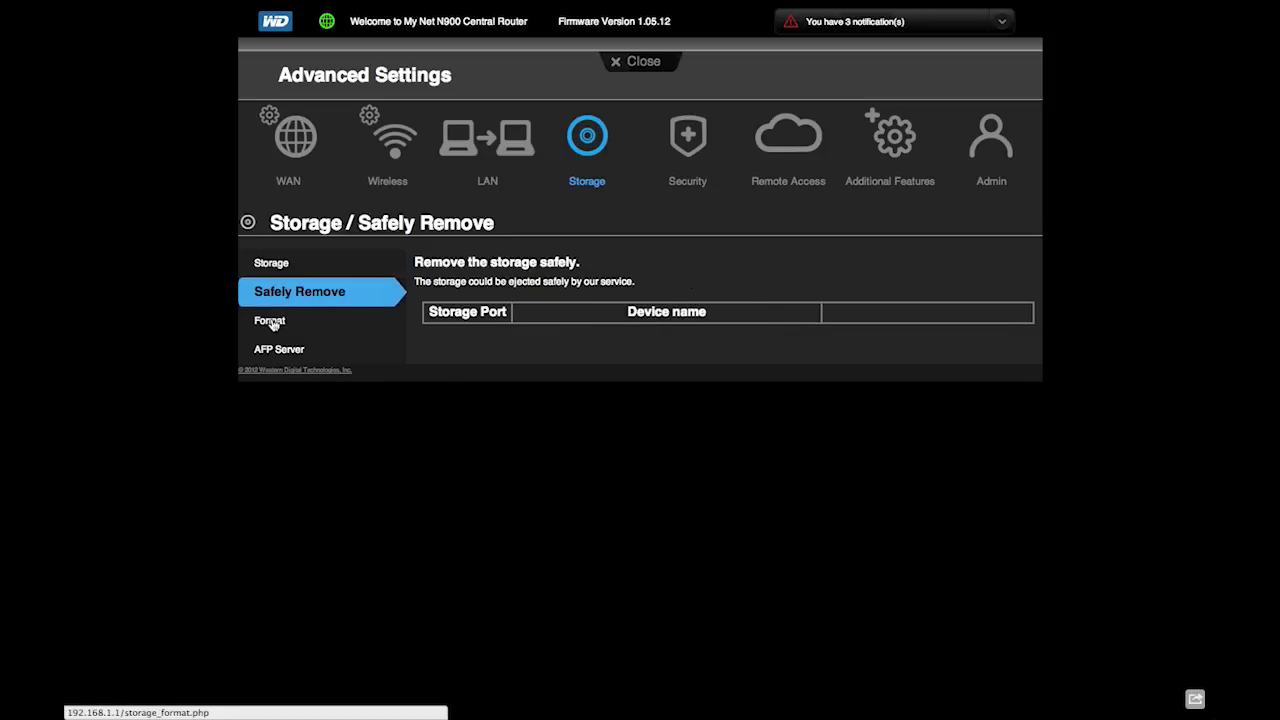
{"action": "left_click", "coordinate": [272, 324]}
{"action": "left_click", "coordinate": [281, 270]}
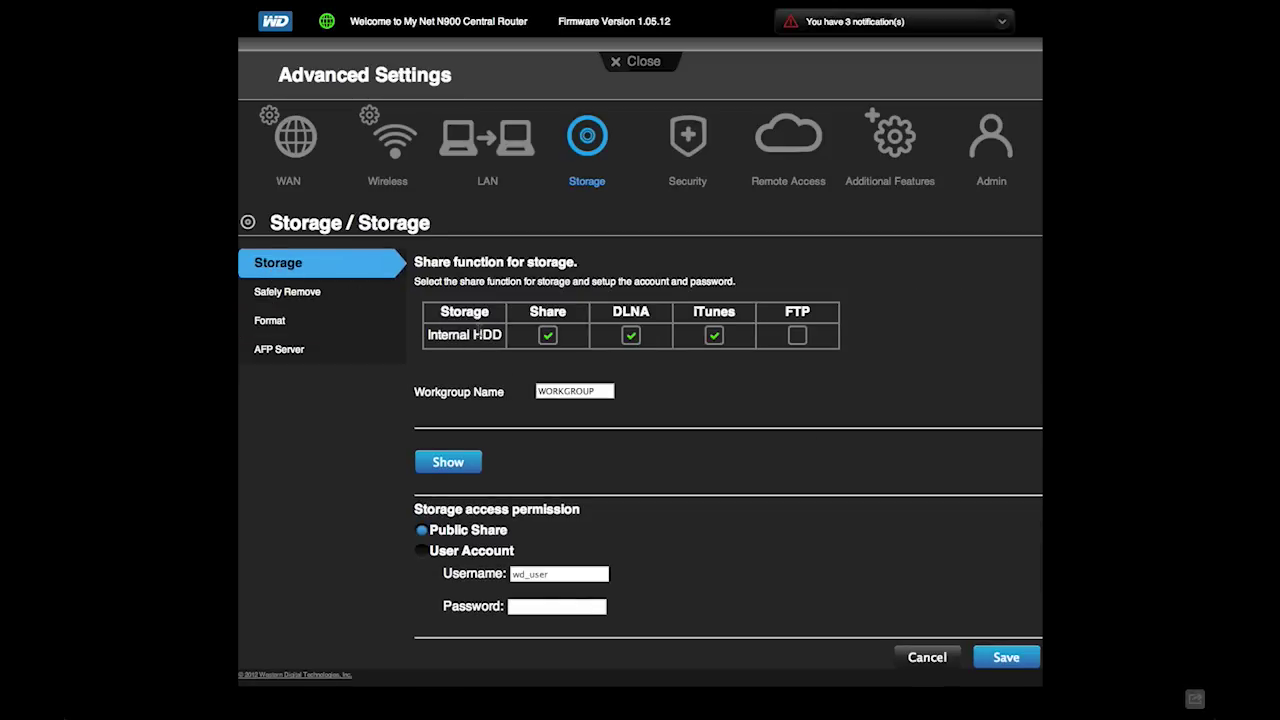
{"action": "left_click", "coordinate": [279, 350]}
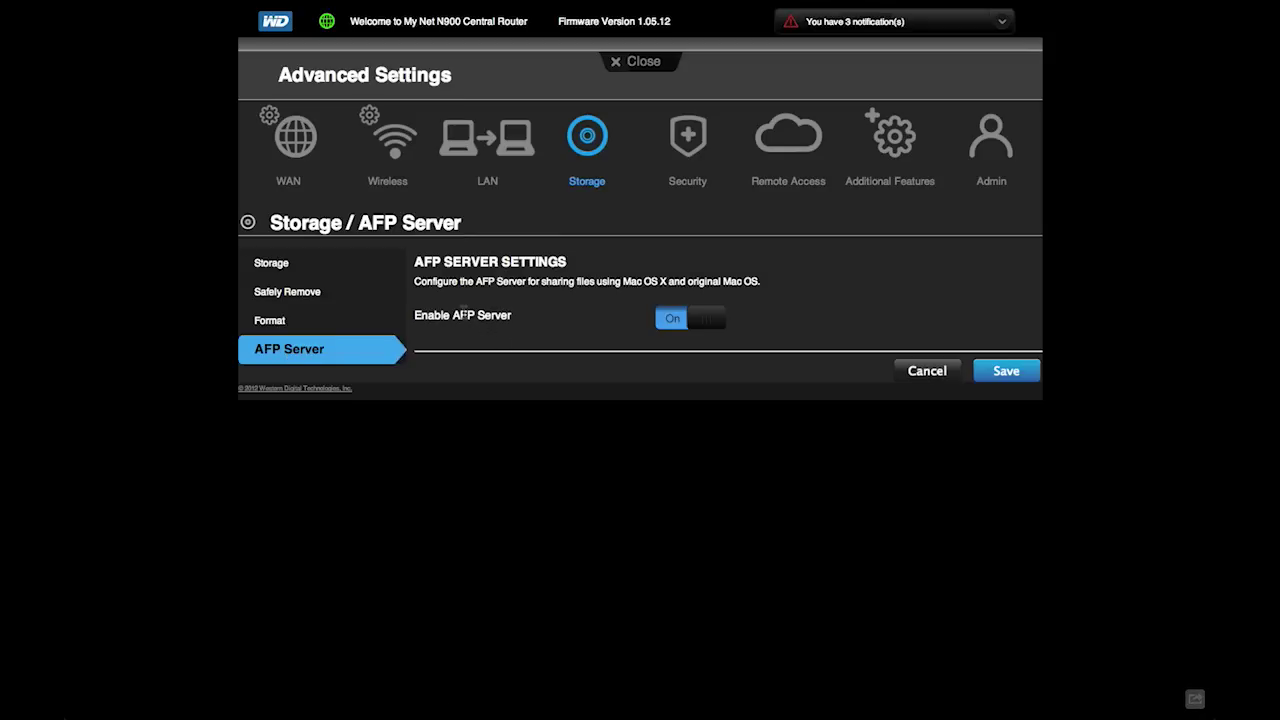
Step: Review the security settings: the firewall rules, DMZ, MAC Filter and Parental Controls pages
{"action": "left_click", "coordinate": [690, 145]}
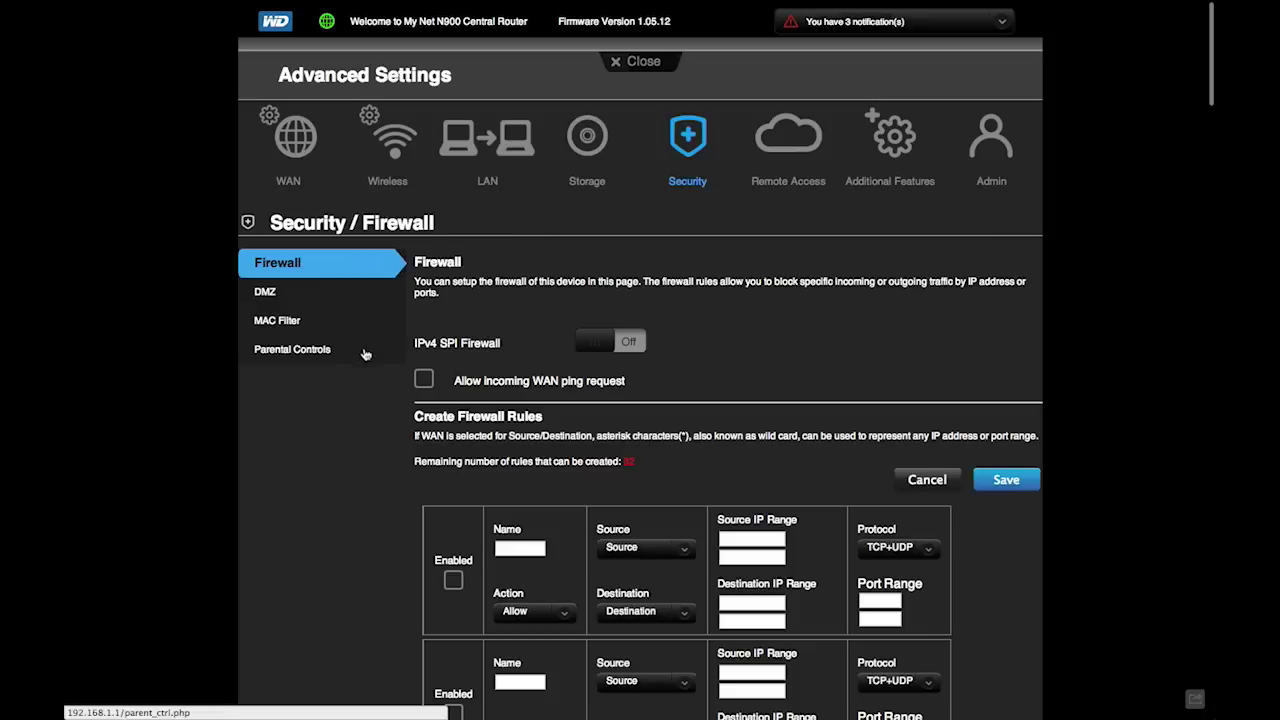
{"action": "scroll", "coordinate": [351, 388], "scroll_direction": "down", "scroll_amount": 5}
{"action": "scroll", "coordinate": [351, 390], "scroll_direction": "up", "scroll_amount": 5}
{"action": "left_click", "coordinate": [266, 292]}
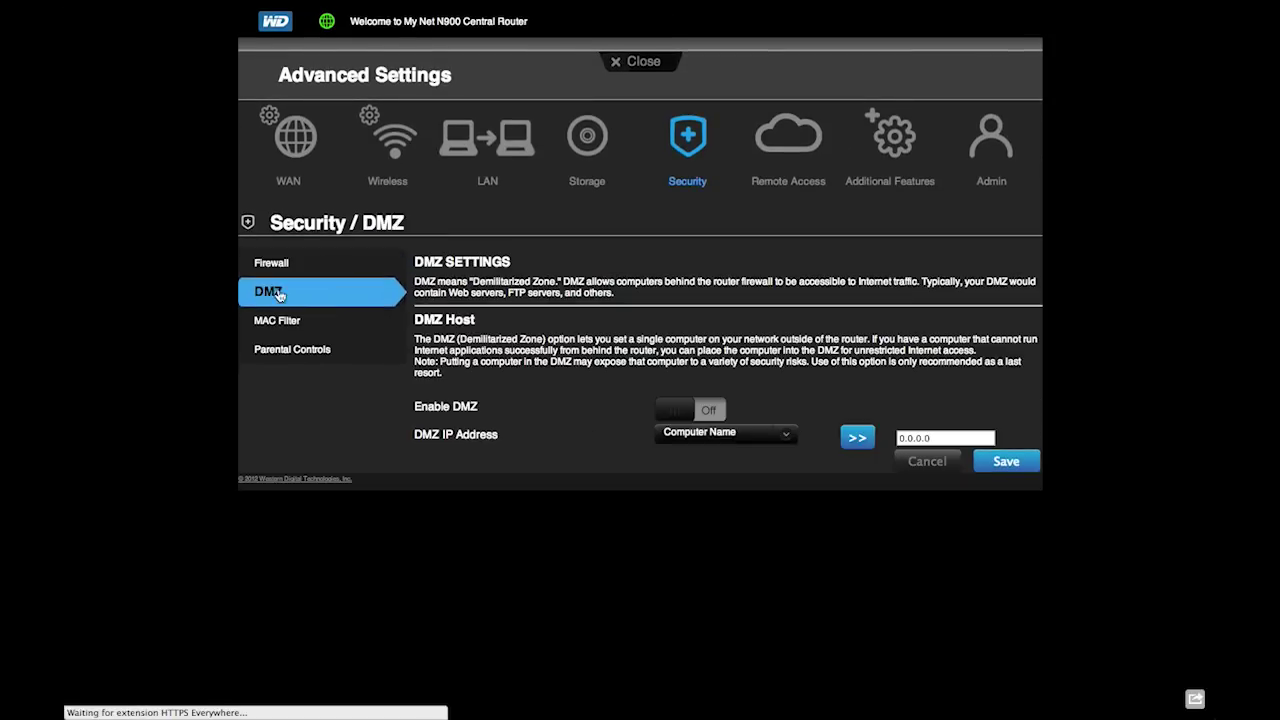
{"action": "left_click", "coordinate": [318, 326]}
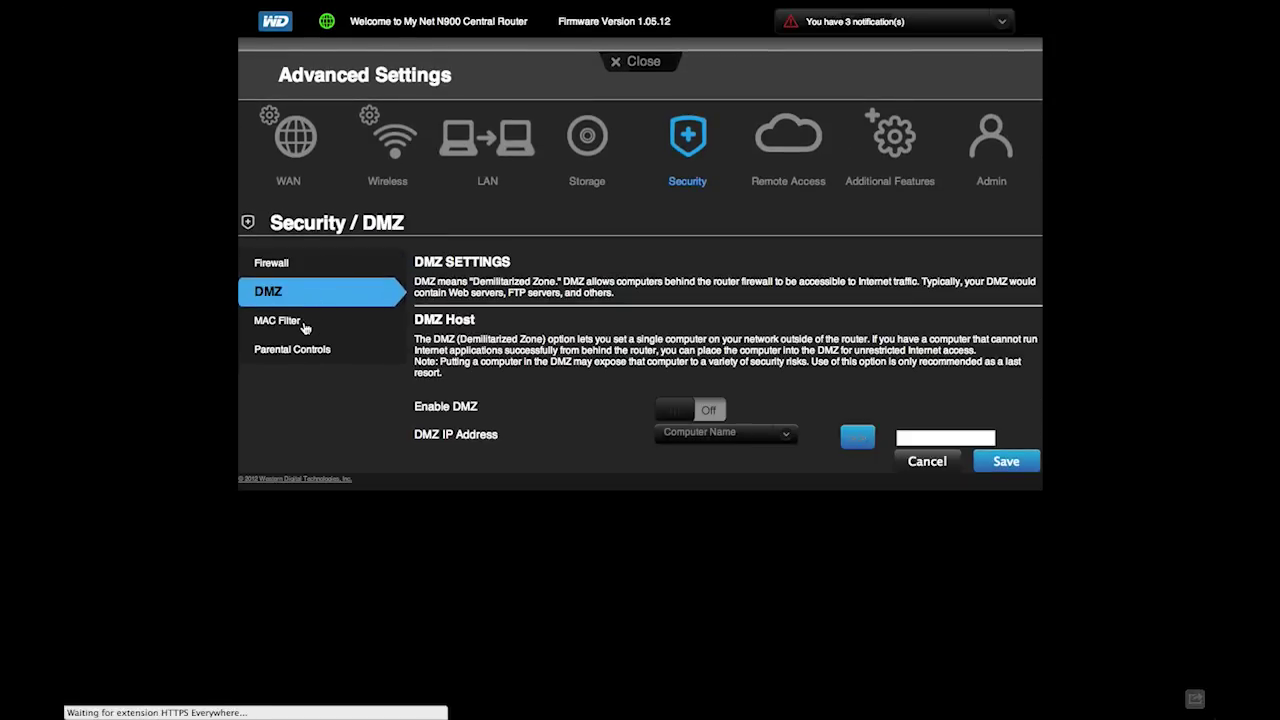
{"action": "left_click", "coordinate": [299, 351]}
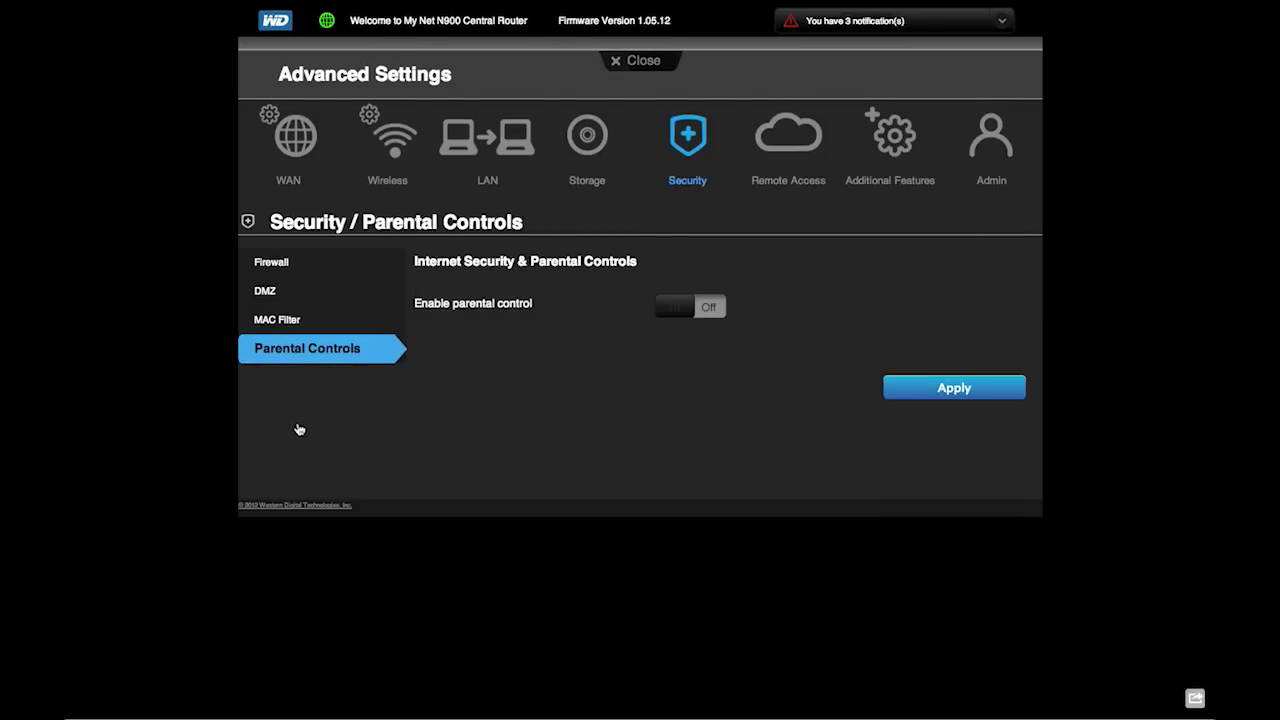
Step: Review the advanced remote access settings for Mobile Access and Web Access, and return to WD 2go Setup
{"action": "left_click", "coordinate": [792, 138]}
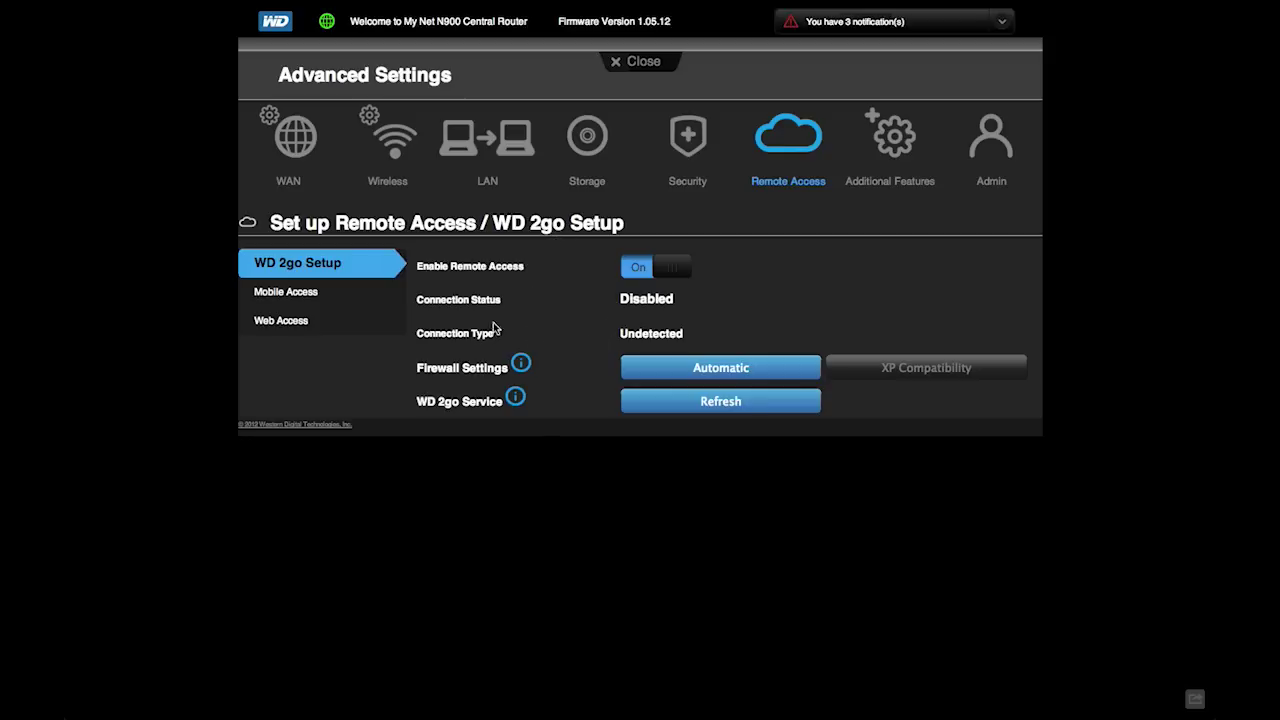
{"action": "left_click", "coordinate": [293, 298]}
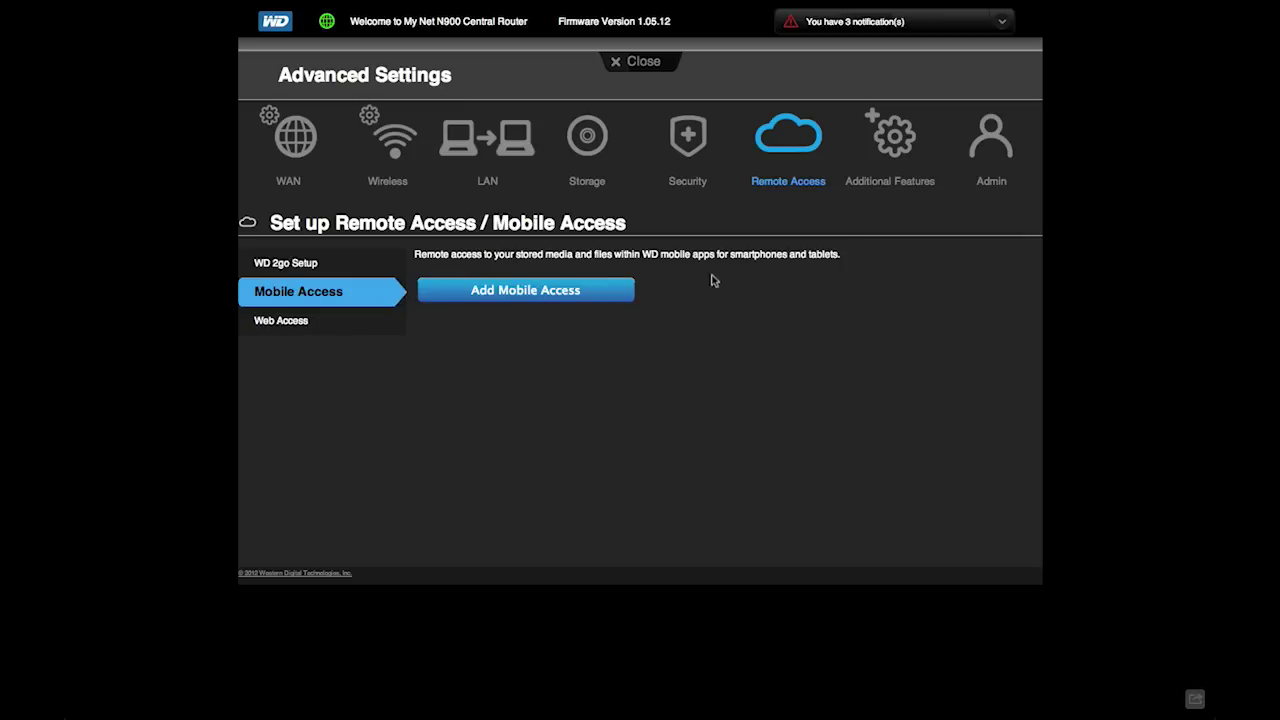
{"action": "left_click", "coordinate": [304, 326]}
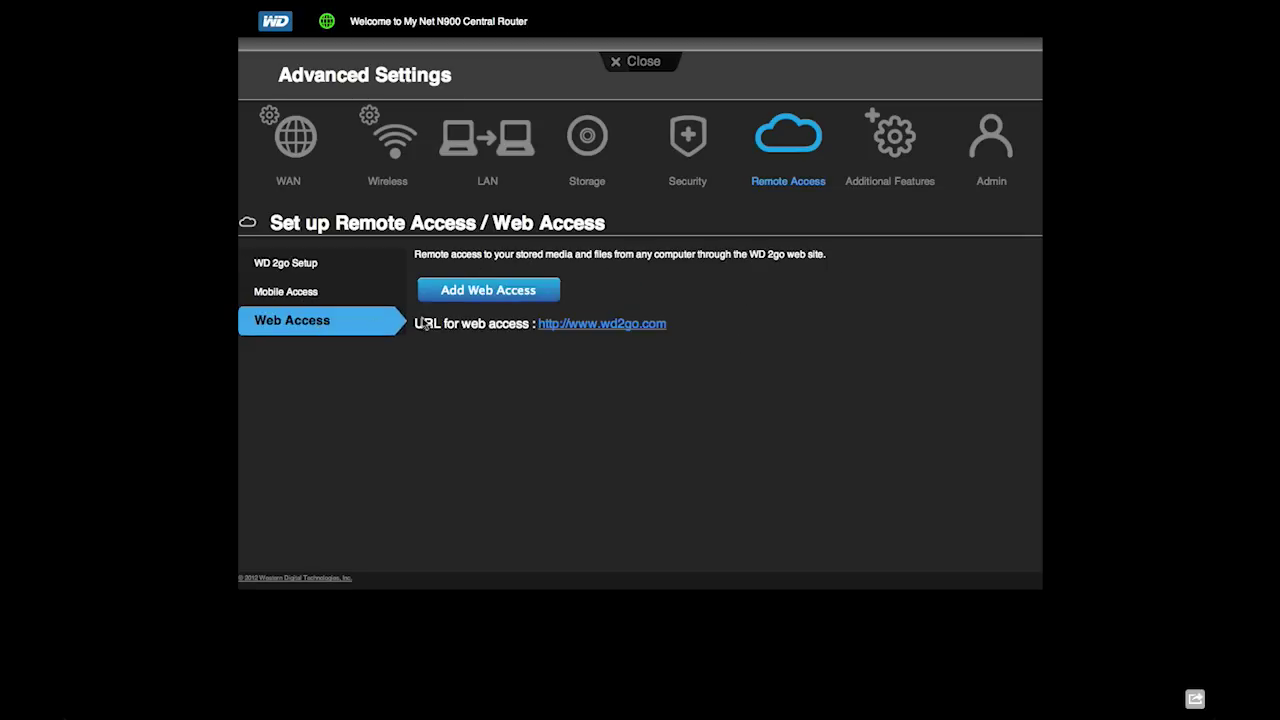
{"action": "left_click", "coordinate": [310, 266]}
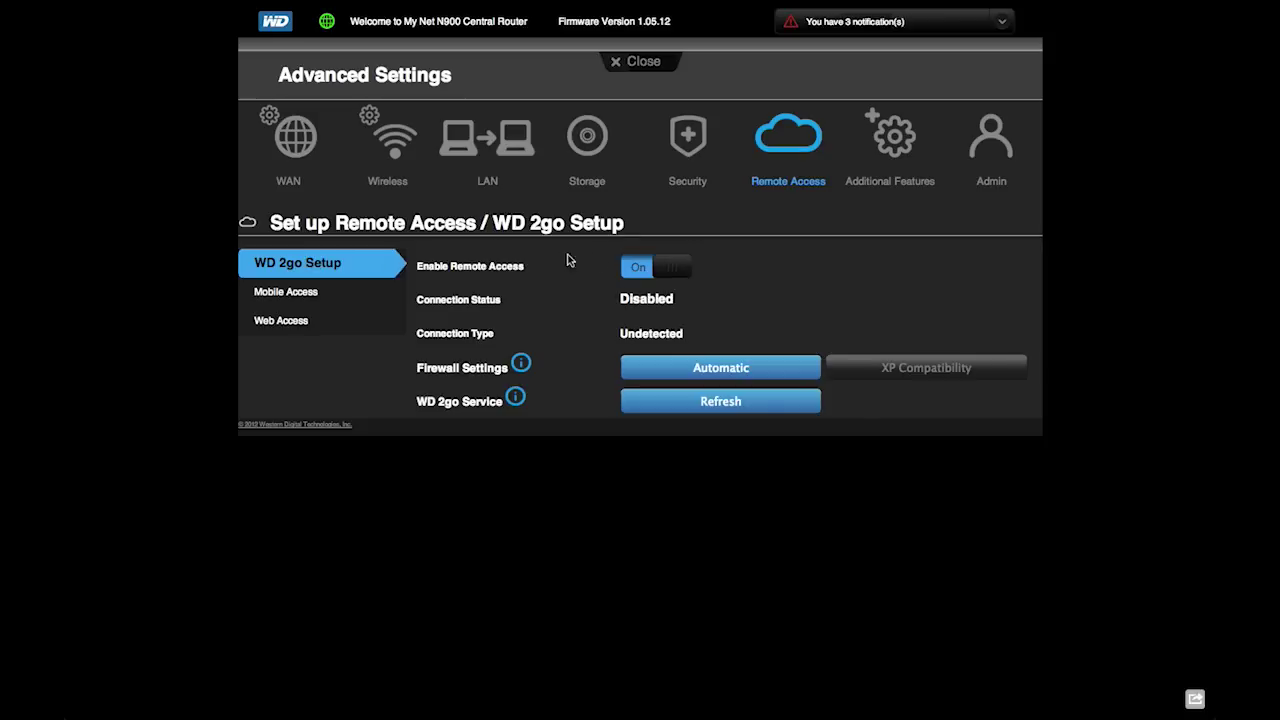
Step: Review the Port Forwarding page of the additional features, examining the whole list of rule slots
{"action": "left_click", "coordinate": [896, 142]}
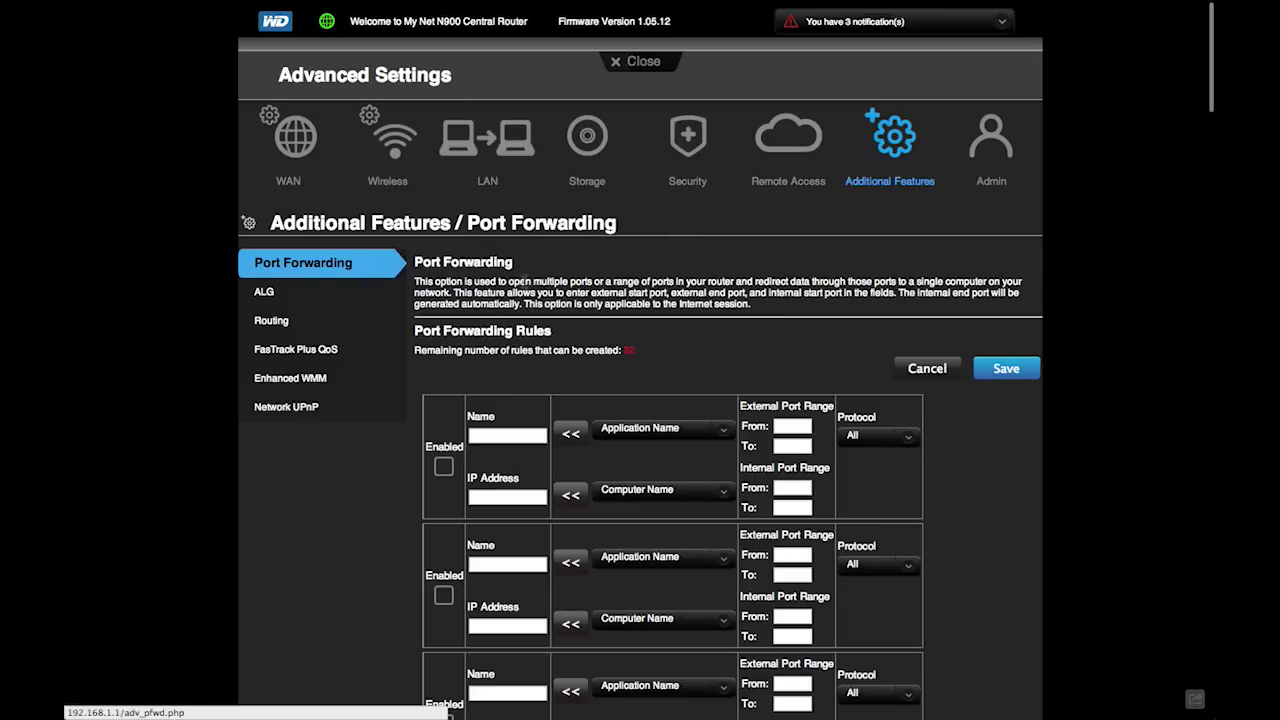
{"action": "scroll", "coordinate": [349, 487], "scroll_direction": "down", "scroll_amount": 10}
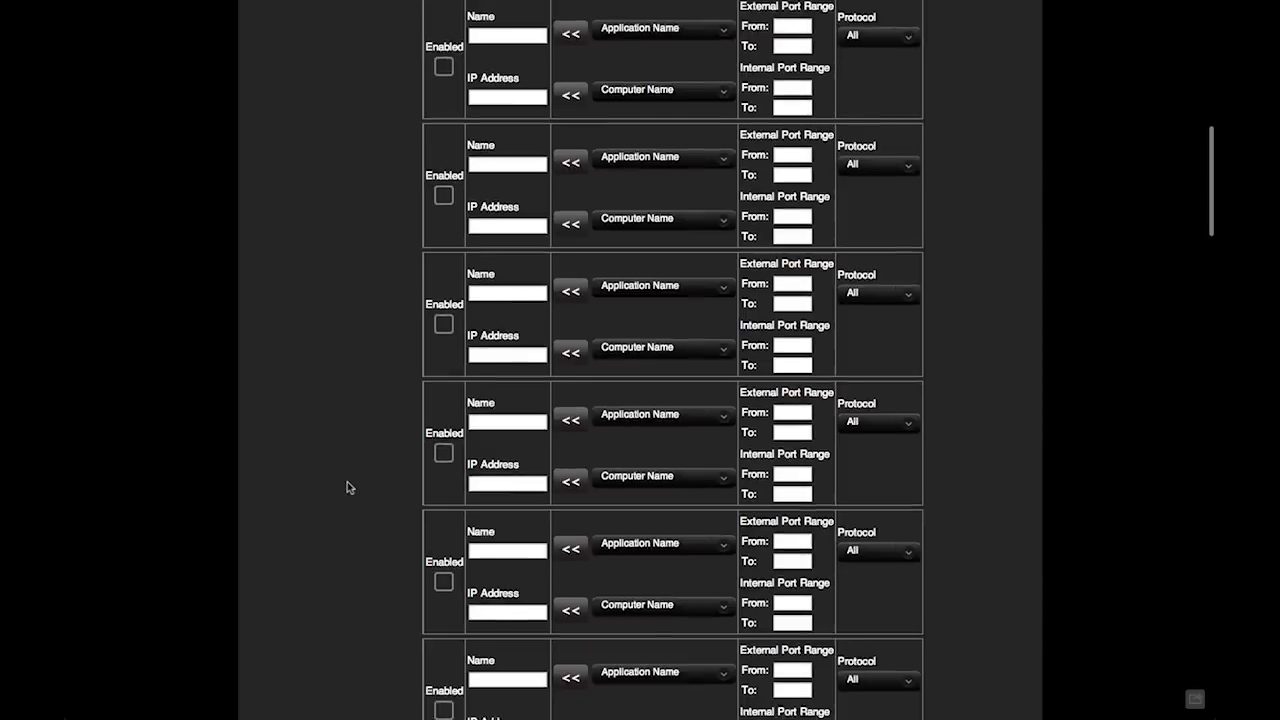
{"action": "scroll", "coordinate": [349, 487], "scroll_direction": "down", "scroll_amount": 10}
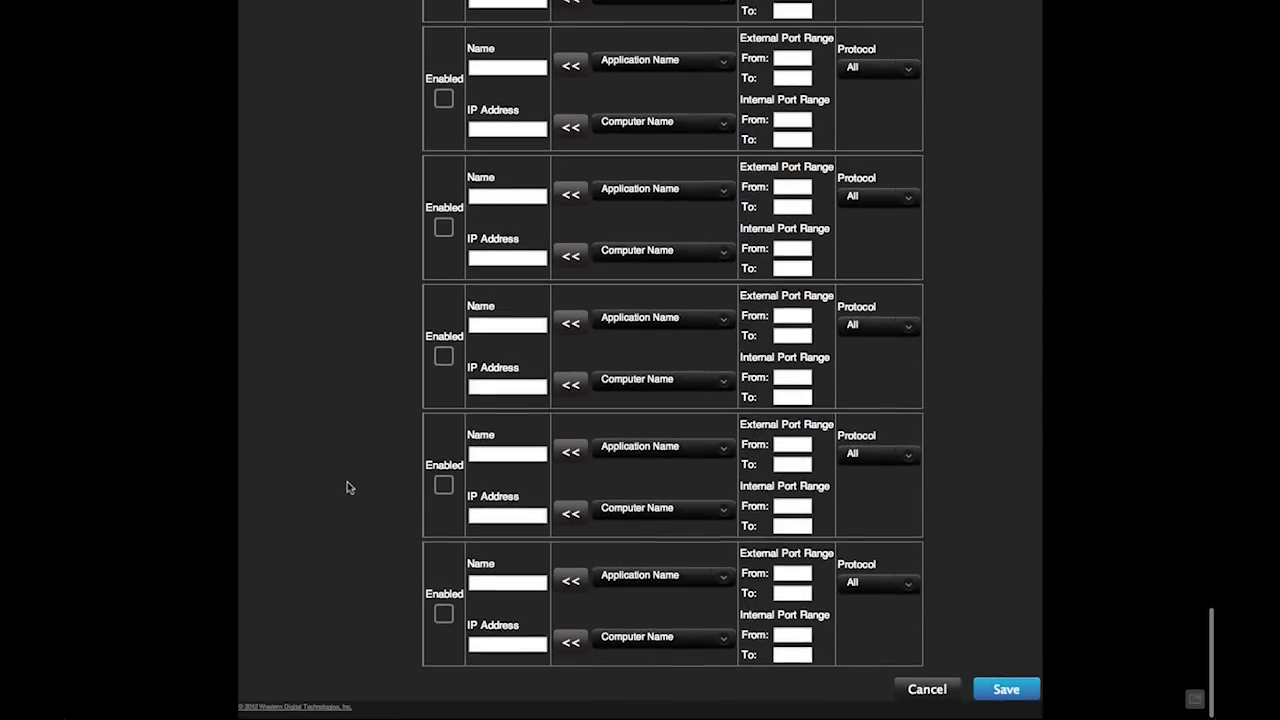
{"action": "scroll", "coordinate": [349, 487], "scroll_direction": "up", "scroll_amount": 5}
{"action": "scroll", "coordinate": [349, 487], "scroll_direction": "down", "scroll_amount": 8}
{"action": "scroll", "coordinate": [349, 487], "scroll_direction": "up", "scroll_amount": 10}
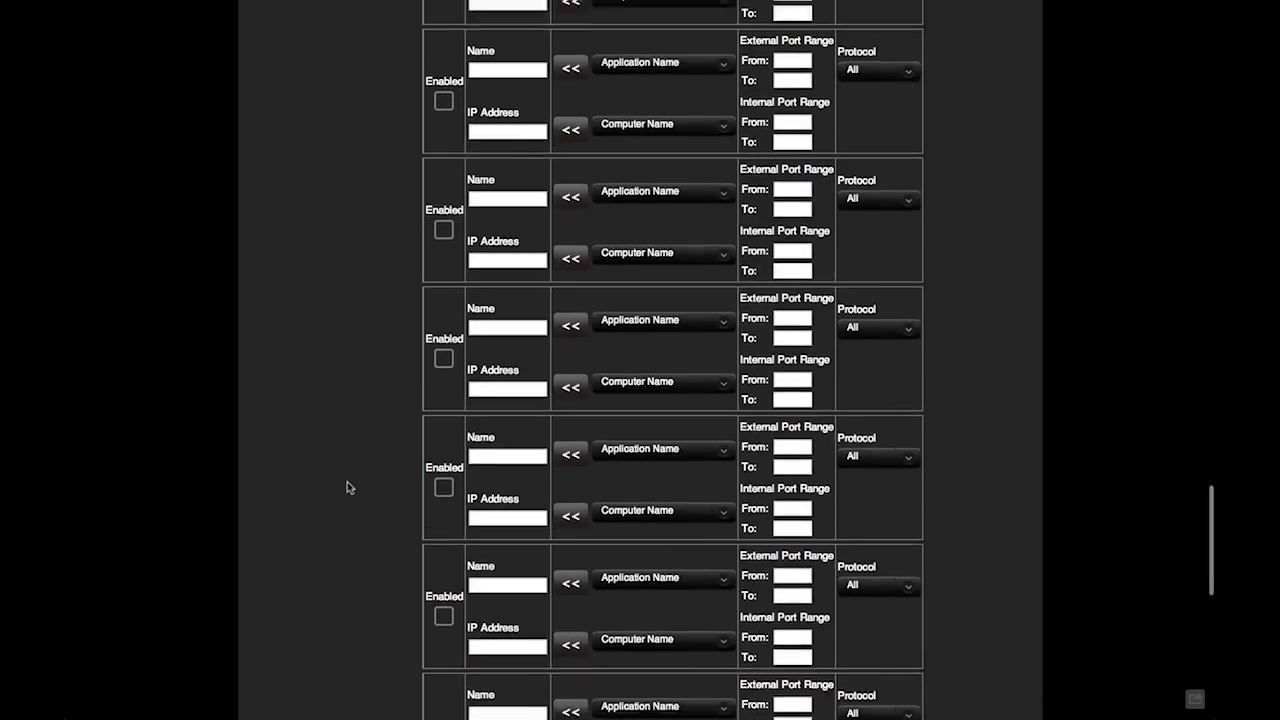
{"action": "scroll", "coordinate": [349, 487], "scroll_direction": "up", "scroll_amount": 5}
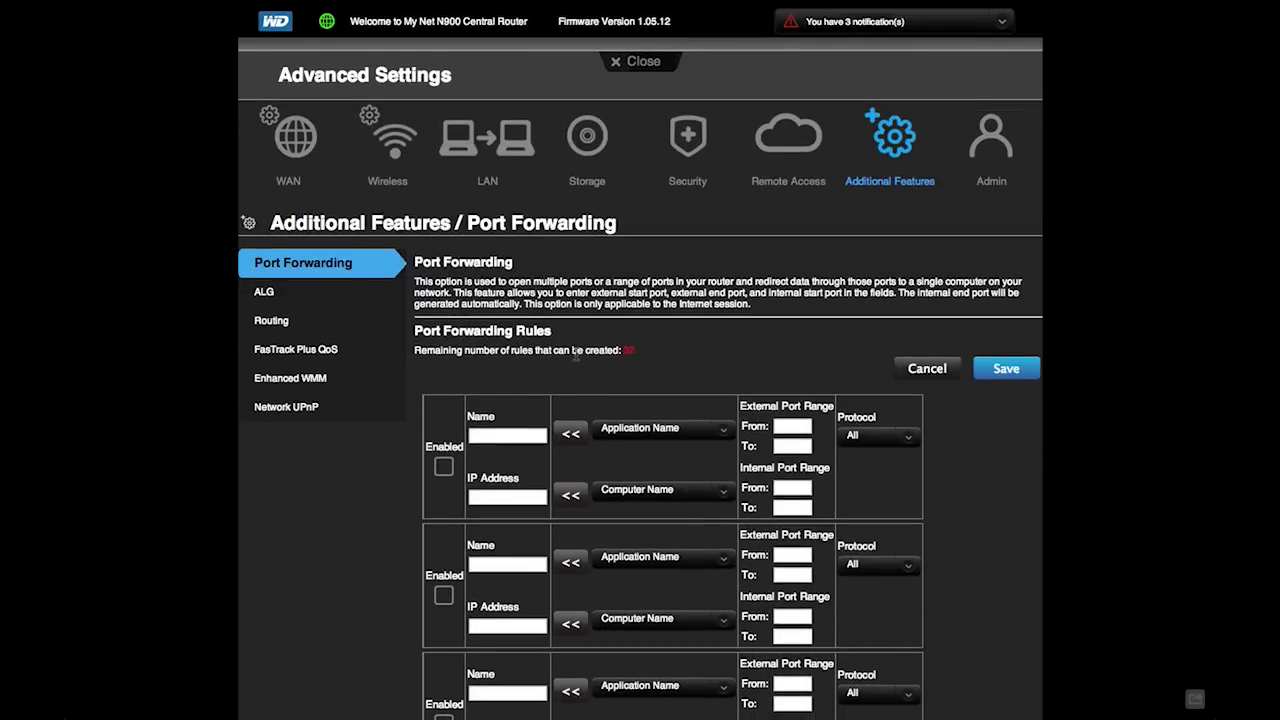
Step: Review the ALG, Routing and FasTrack Plus QoS pages of the additional features, including the QoS prioritization rules
{"action": "left_click", "coordinate": [278, 293]}
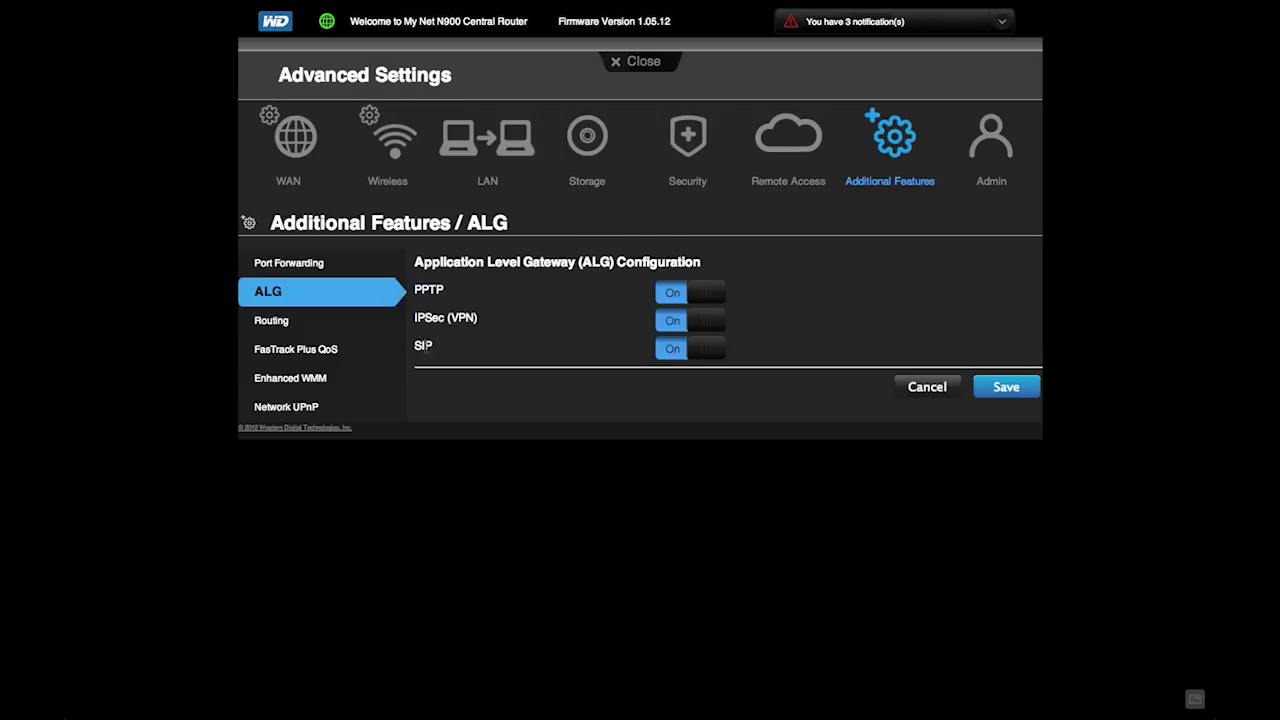
{"action": "left_click", "coordinate": [282, 321]}
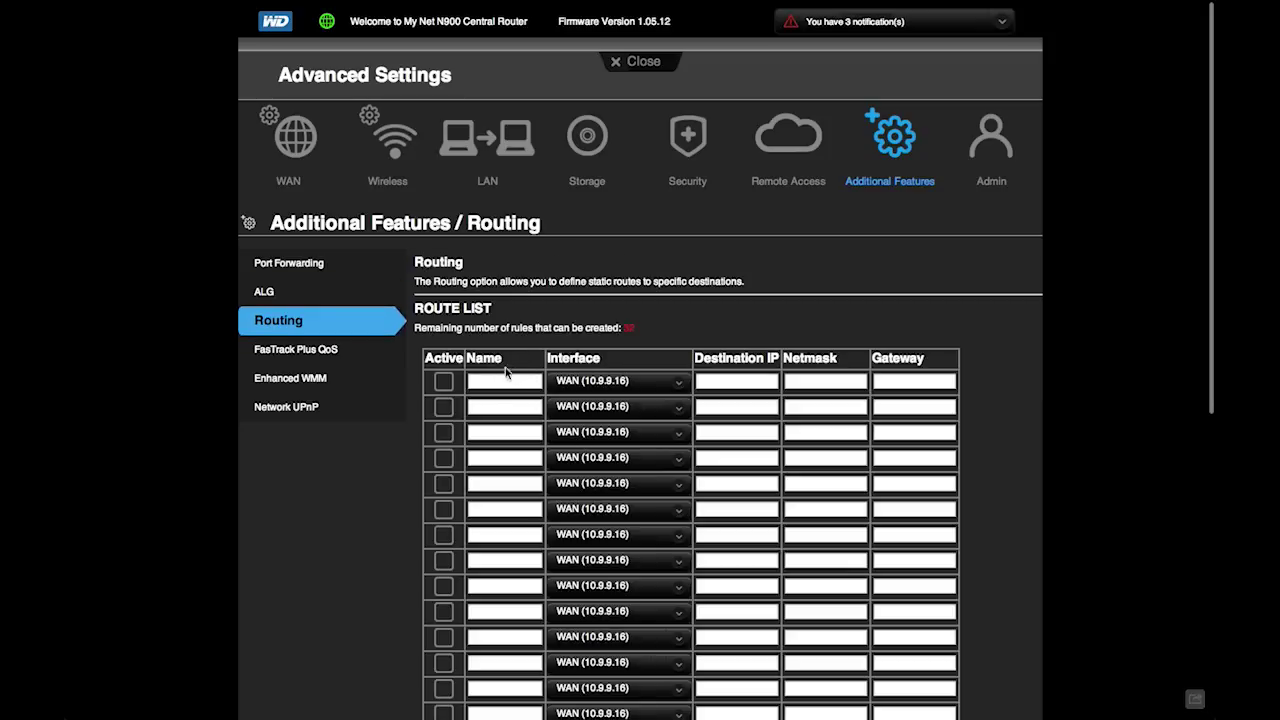
{"action": "left_click", "coordinate": [300, 350]}
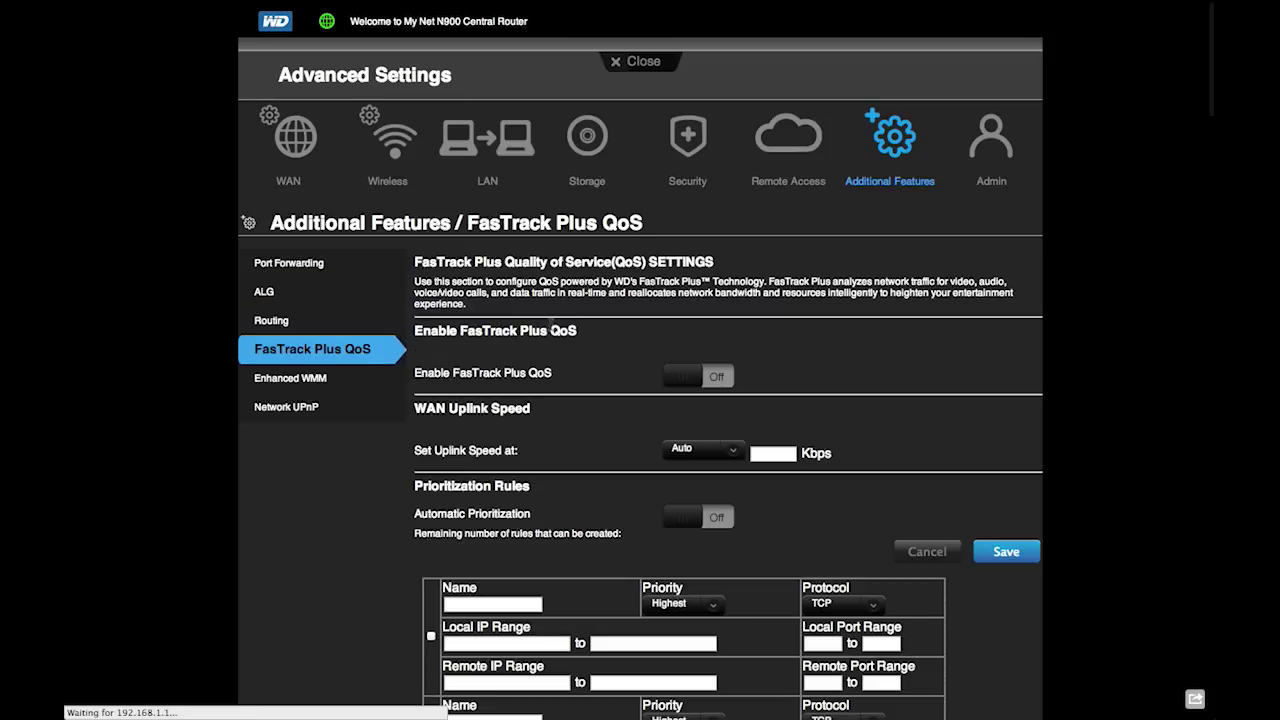
{"action": "scroll", "coordinate": [571, 450], "scroll_direction": "down", "scroll_amount": 3}
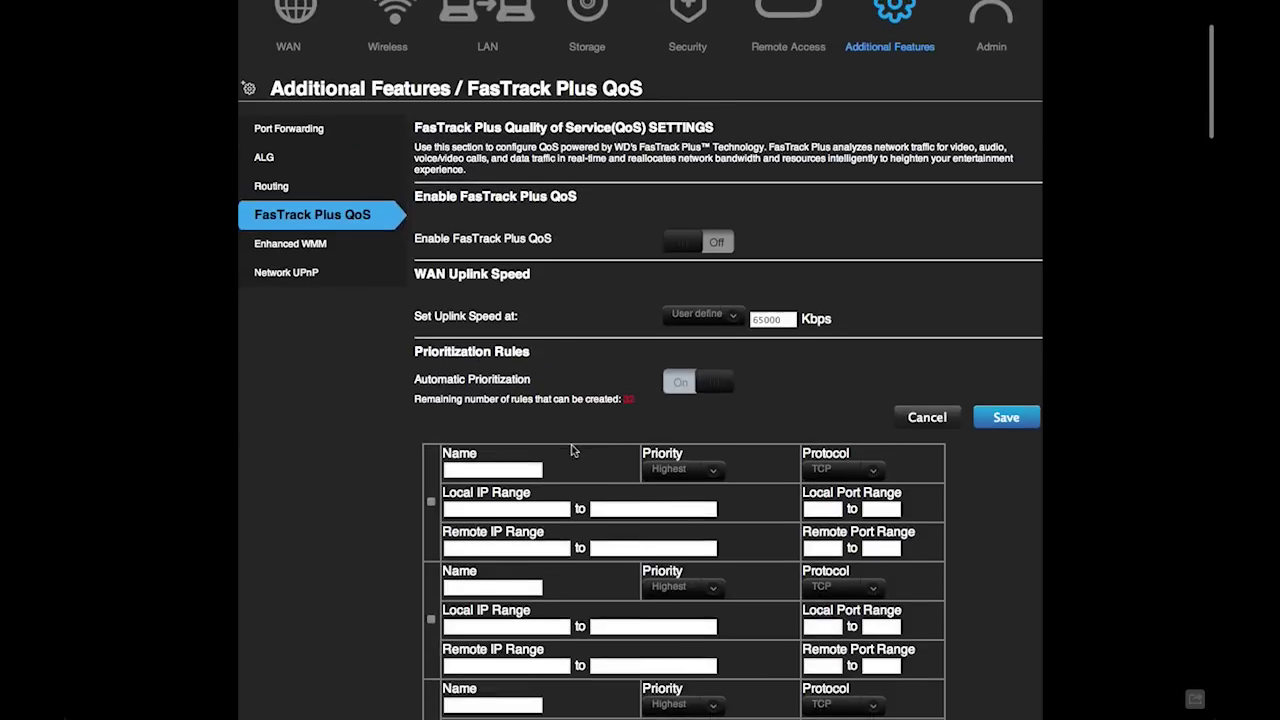
{"action": "scroll", "coordinate": [575, 371], "scroll_direction": "down", "scroll_amount": 20}
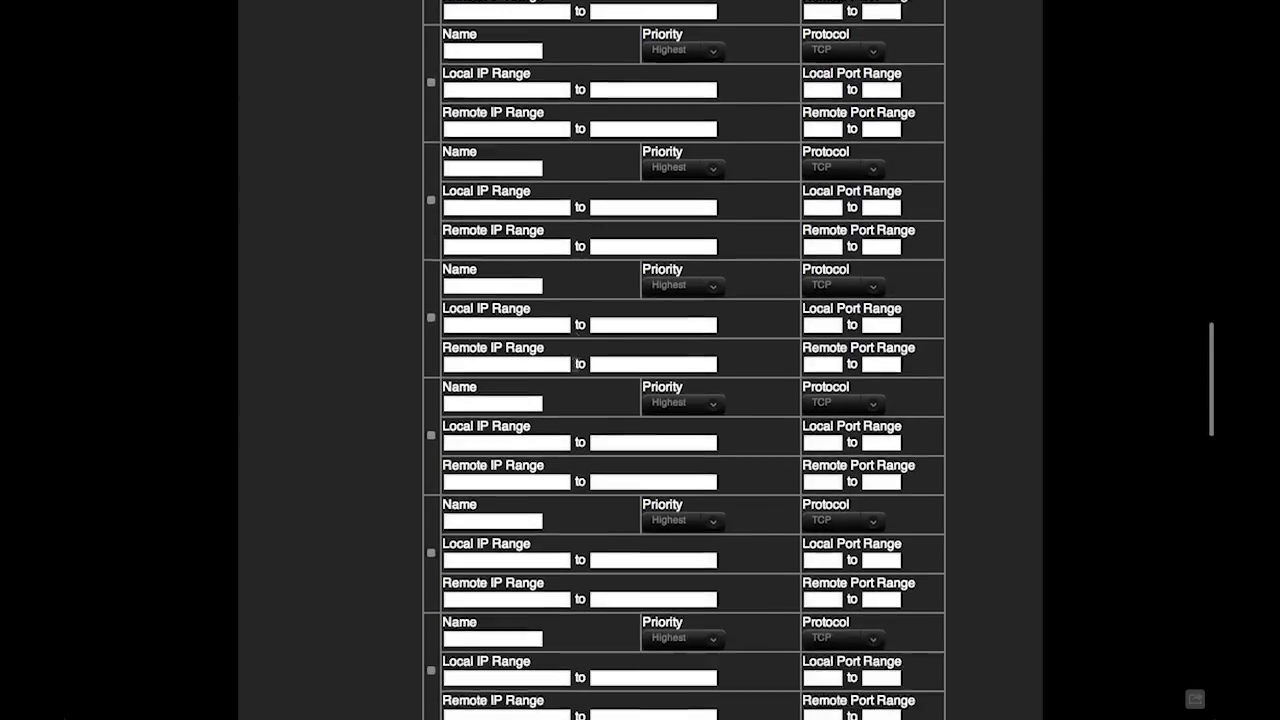
{"action": "scroll", "coordinate": [575, 370], "scroll_direction": "up", "scroll_amount": 20}
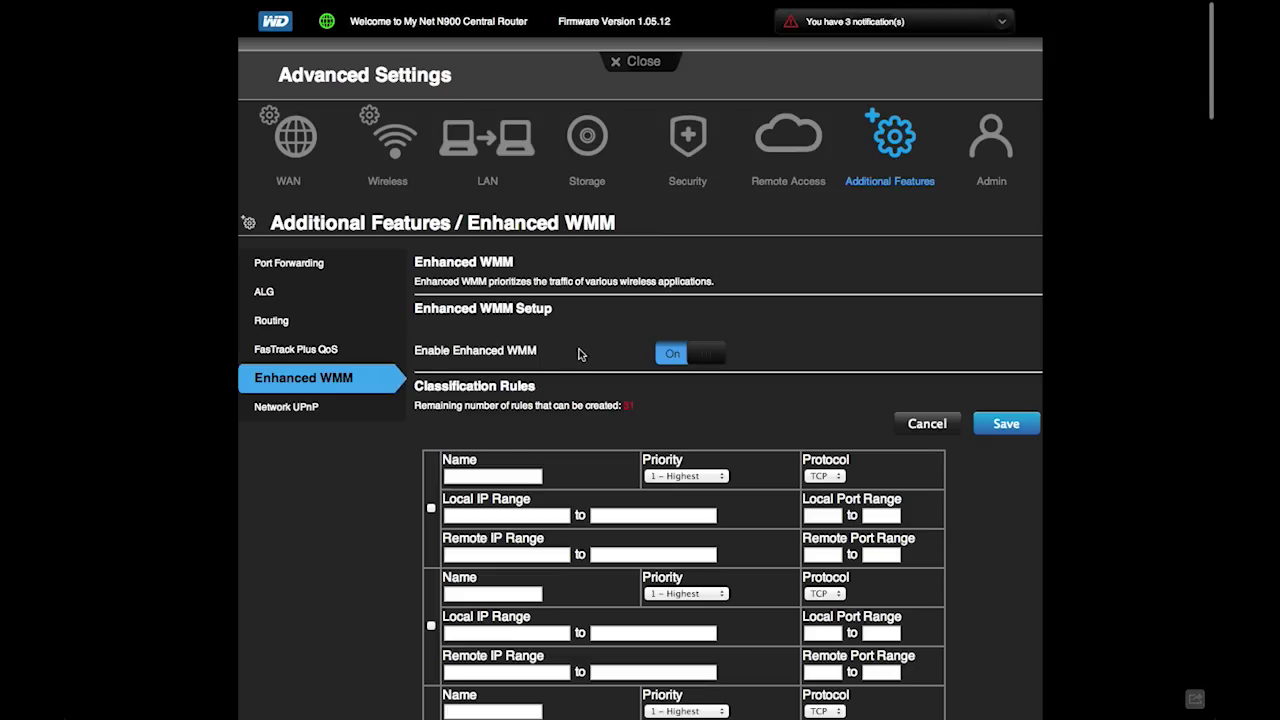
Step: Review the Enhanced WMM classification rules and the Network UPnP page
{"action": "scroll", "coordinate": [503, 374], "scroll_direction": "down", "scroll_amount": 10}
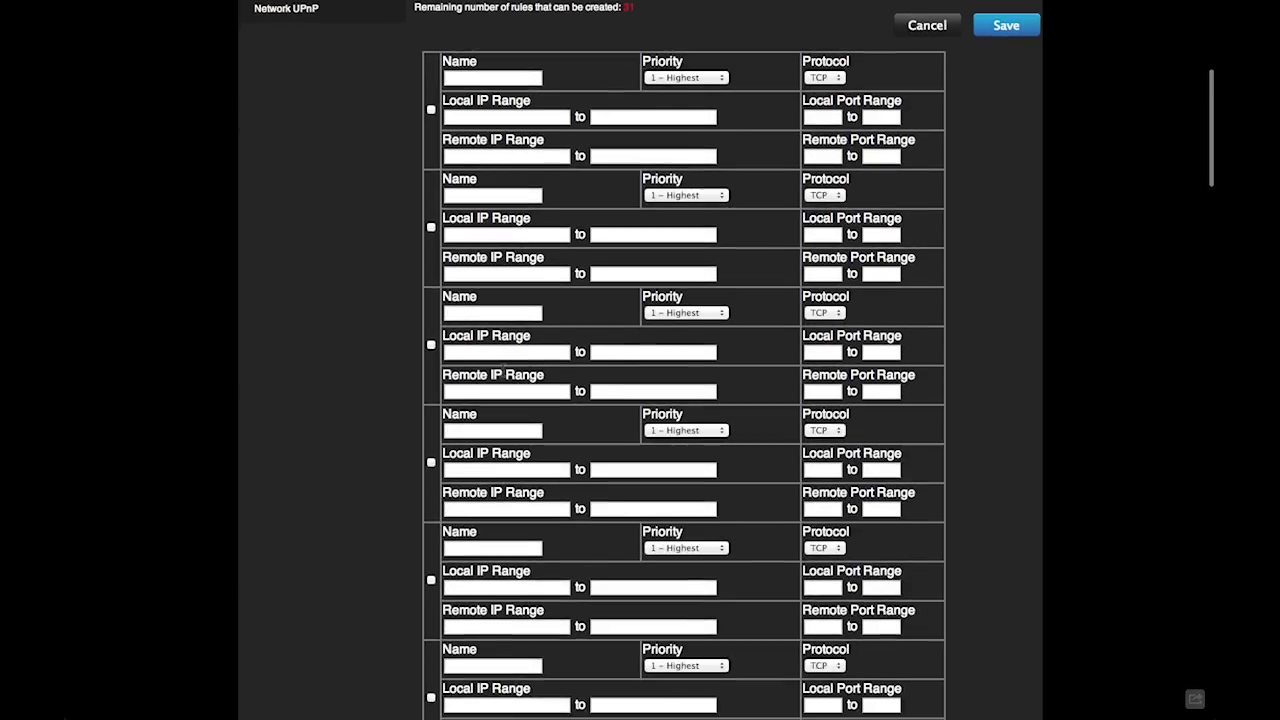
{"action": "scroll", "coordinate": [503, 374], "scroll_direction": "up", "scroll_amount": 10}
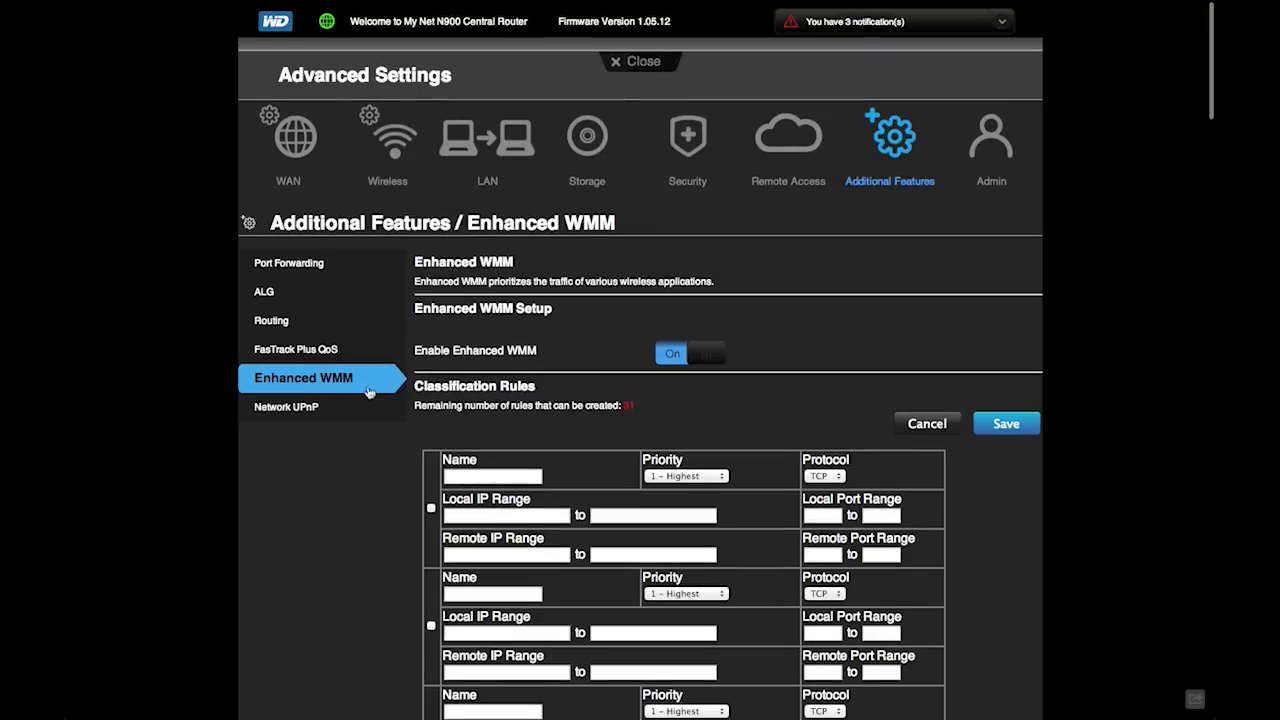
{"action": "left_click", "coordinate": [297, 412]}
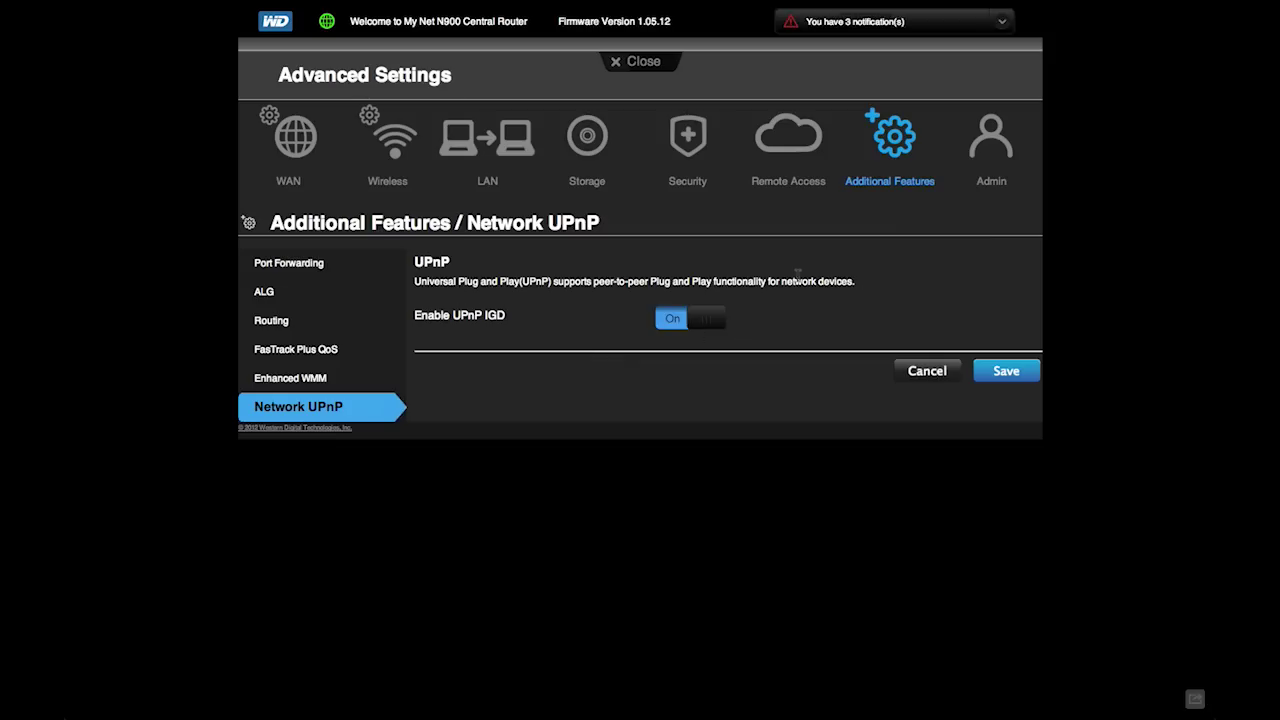
Step: Review the admin settings on the Administrator, Time Settings, Firmware Update, System and Connection Check pages
{"action": "left_click", "coordinate": [992, 145]}
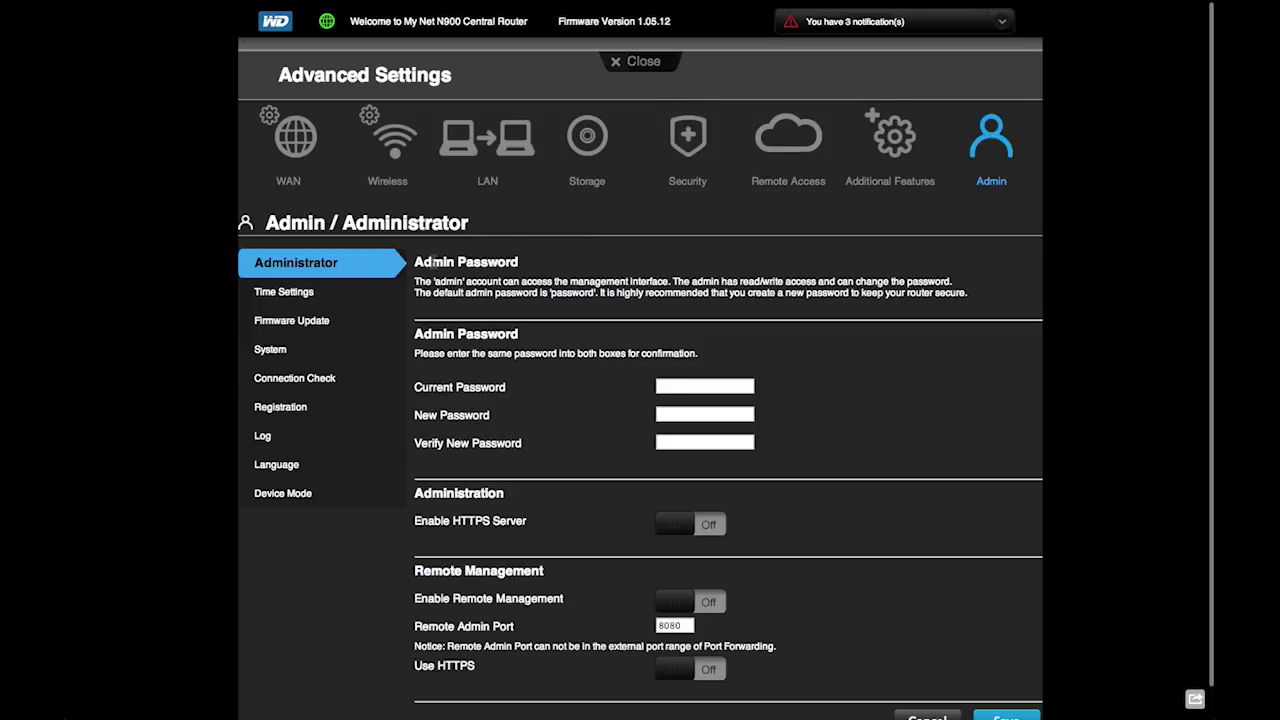
{"action": "scroll", "coordinate": [460, 405], "scroll_direction": "down", "scroll_amount": 1}
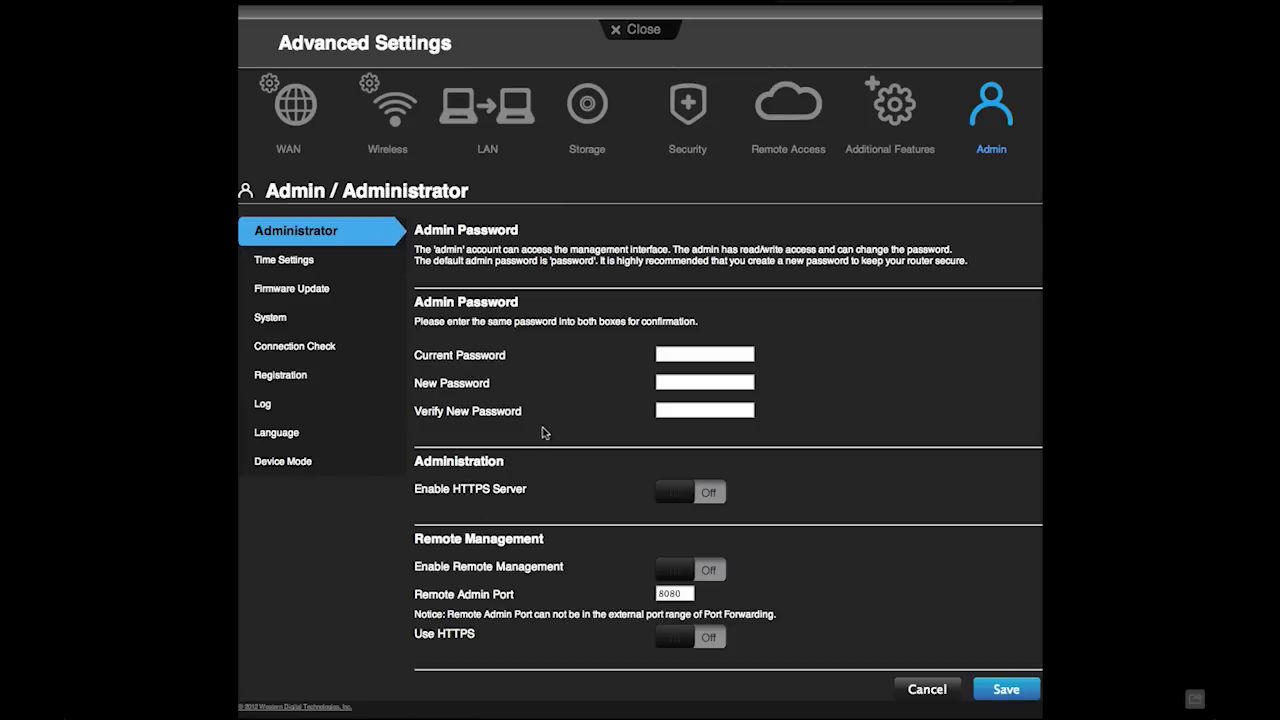
{"action": "left_click", "coordinate": [282, 262]}
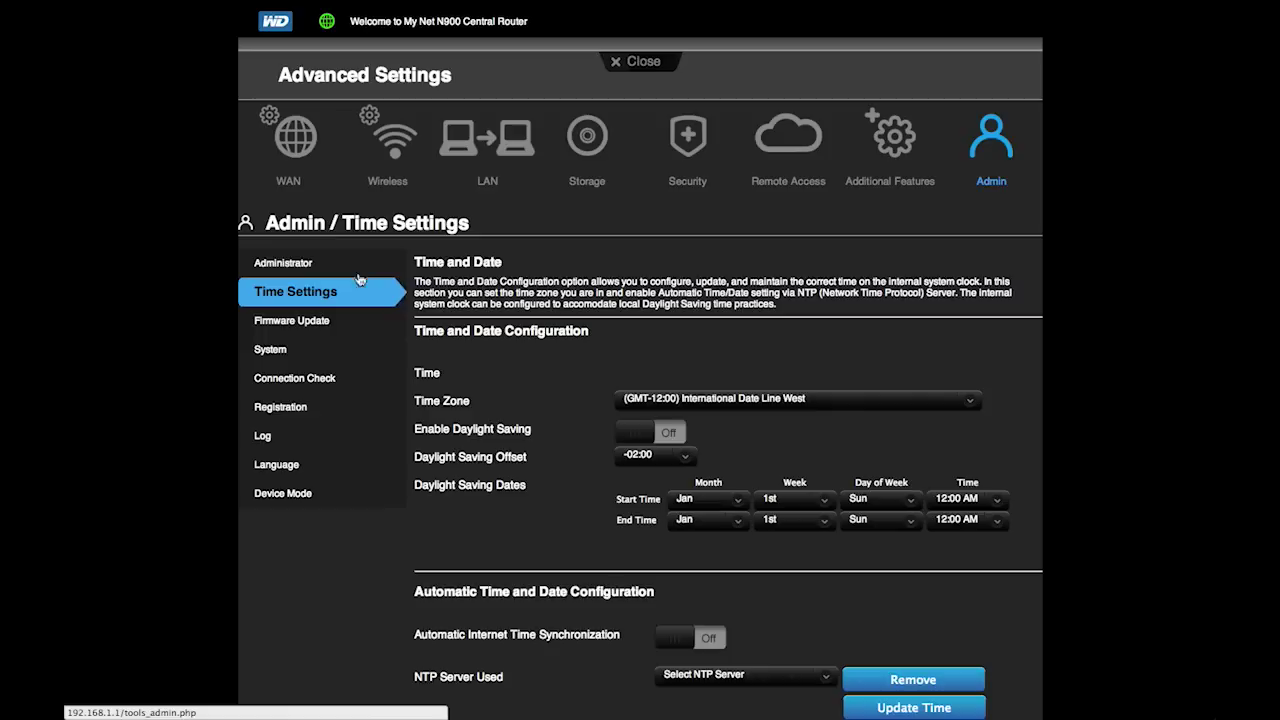
{"action": "left_click", "coordinate": [292, 325]}
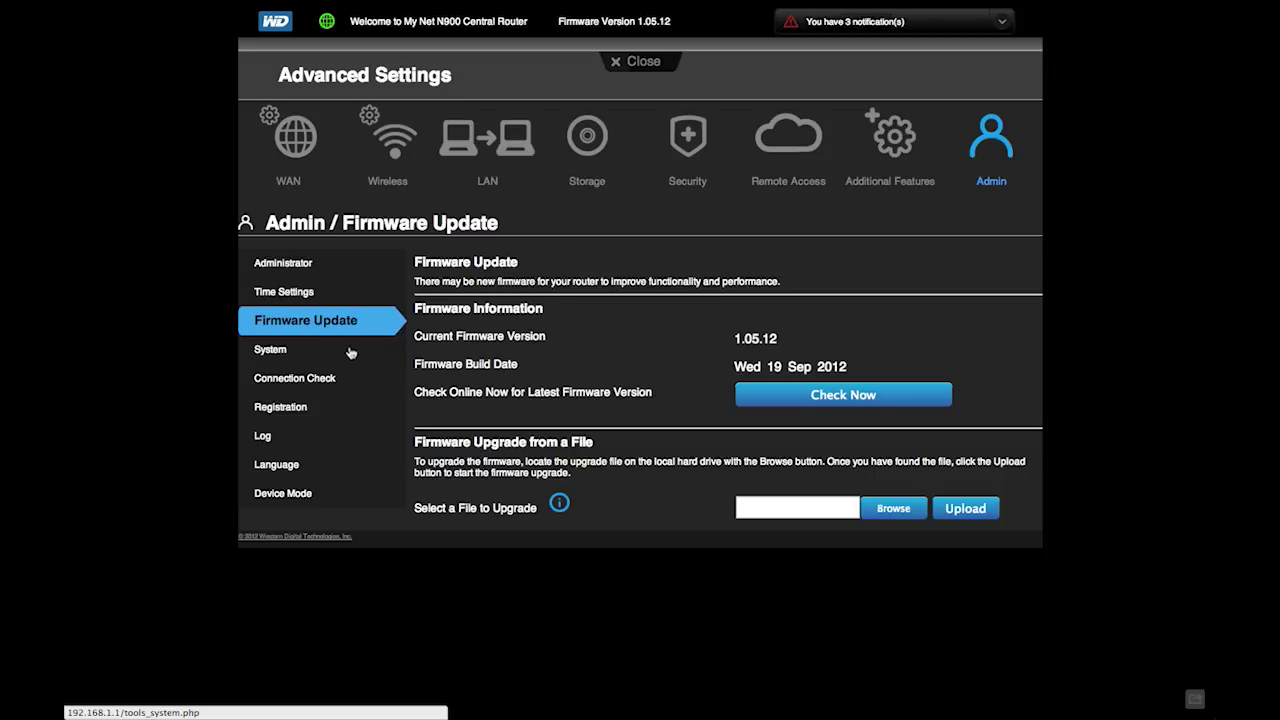
{"action": "left_click", "coordinate": [288, 352]}
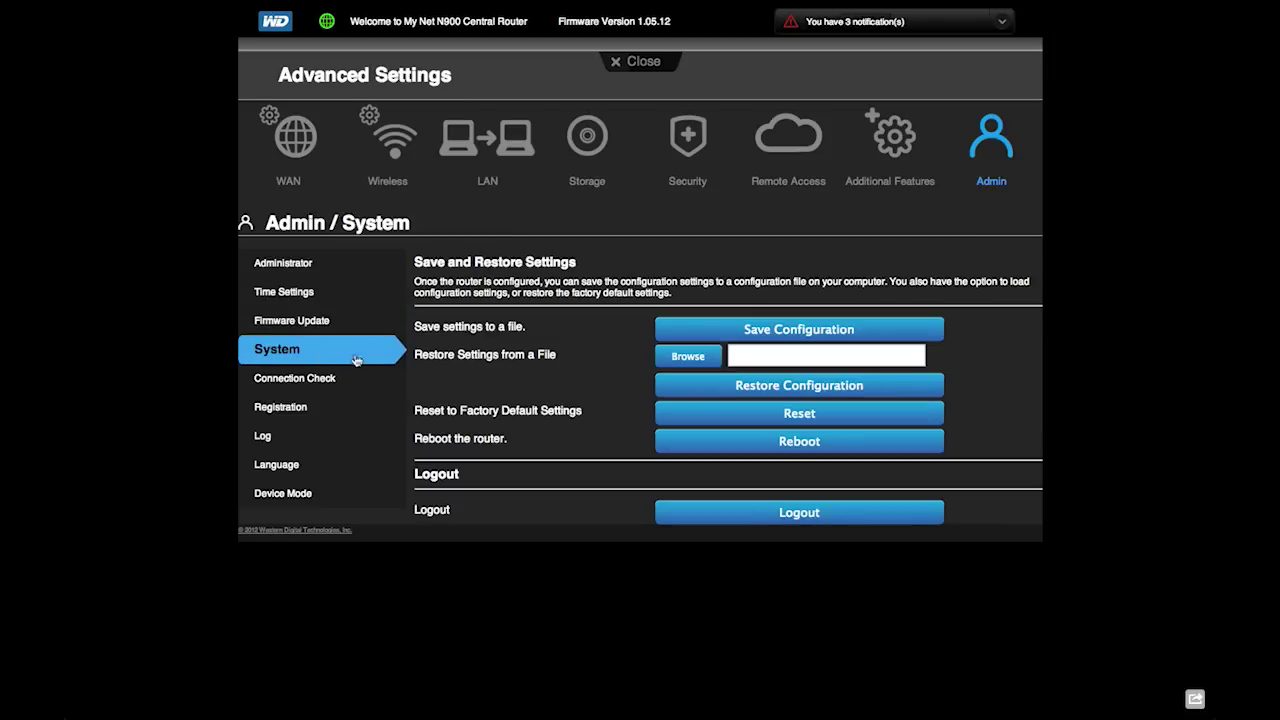
{"action": "left_click", "coordinate": [318, 379]}
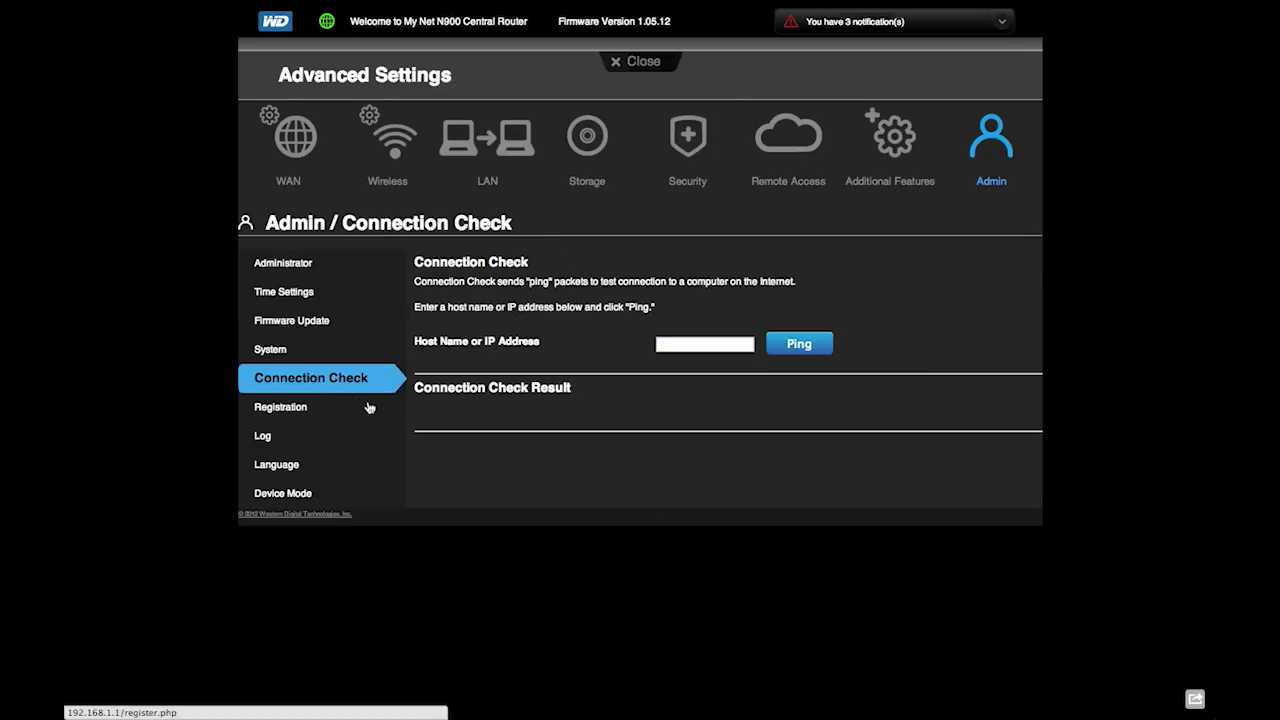
Step: Review the Registration page with the router's notifications, plus the Log and Language pages
{"action": "left_click", "coordinate": [294, 412]}
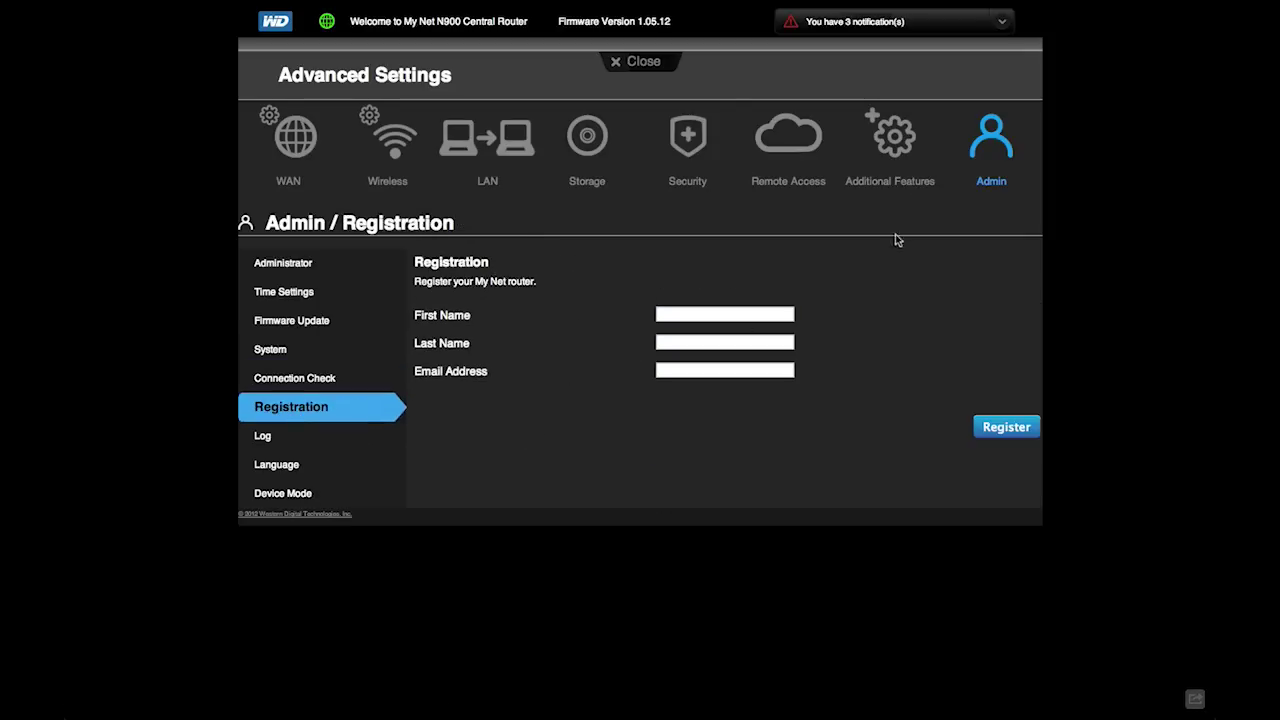
{"action": "left_click", "coordinate": [865, 31]}
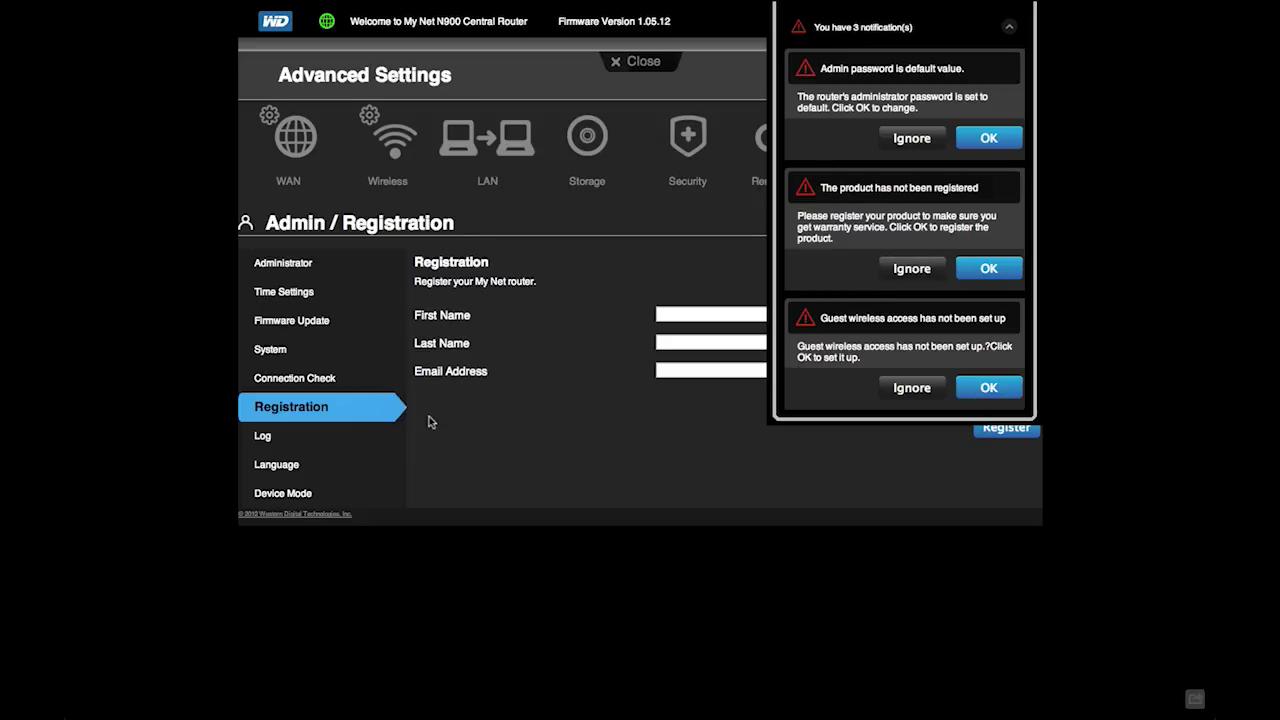
{"action": "left_click", "coordinate": [263, 437]}
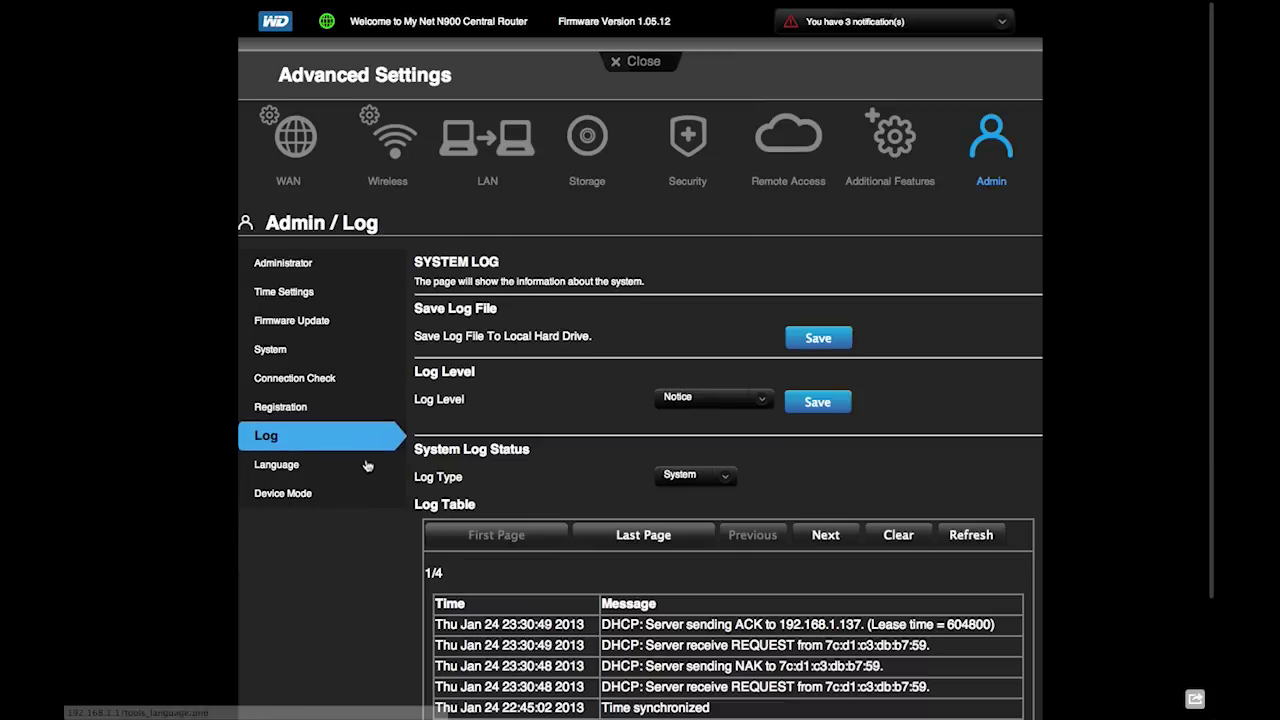
{"action": "scroll", "coordinate": [537, 444], "scroll_direction": "down", "scroll_amount": 3}
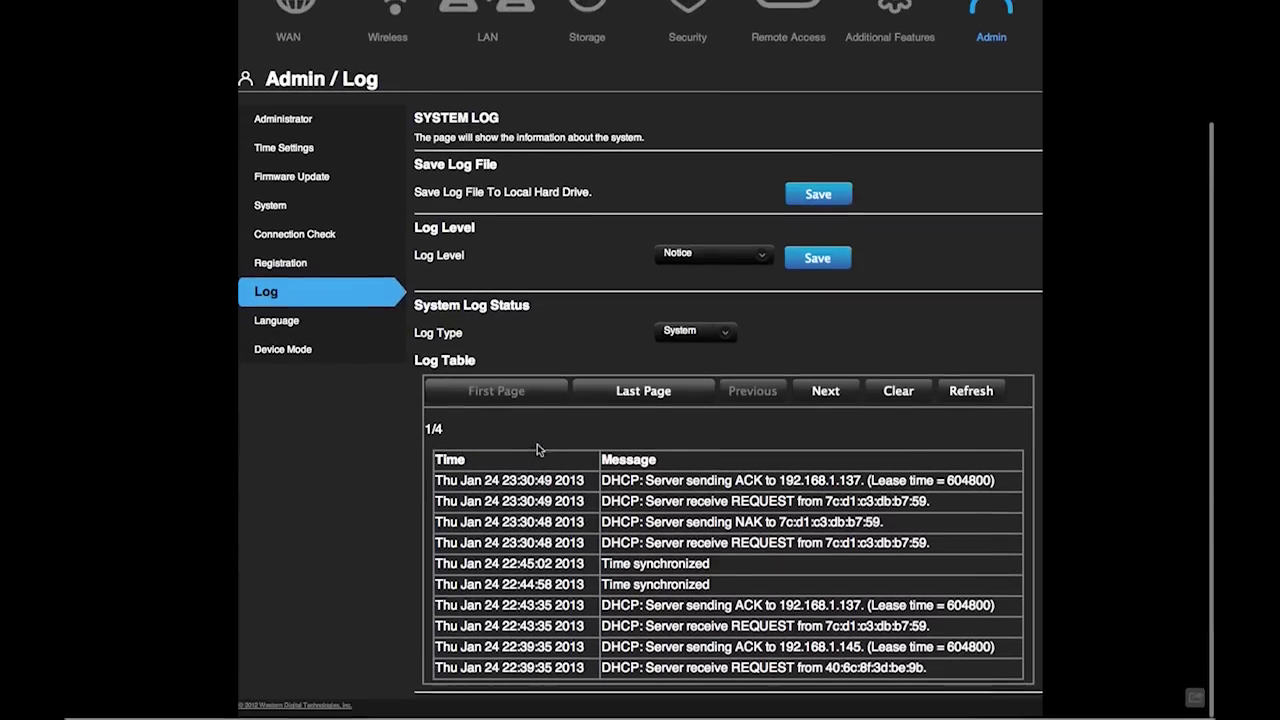
{"action": "left_click", "coordinate": [306, 323]}
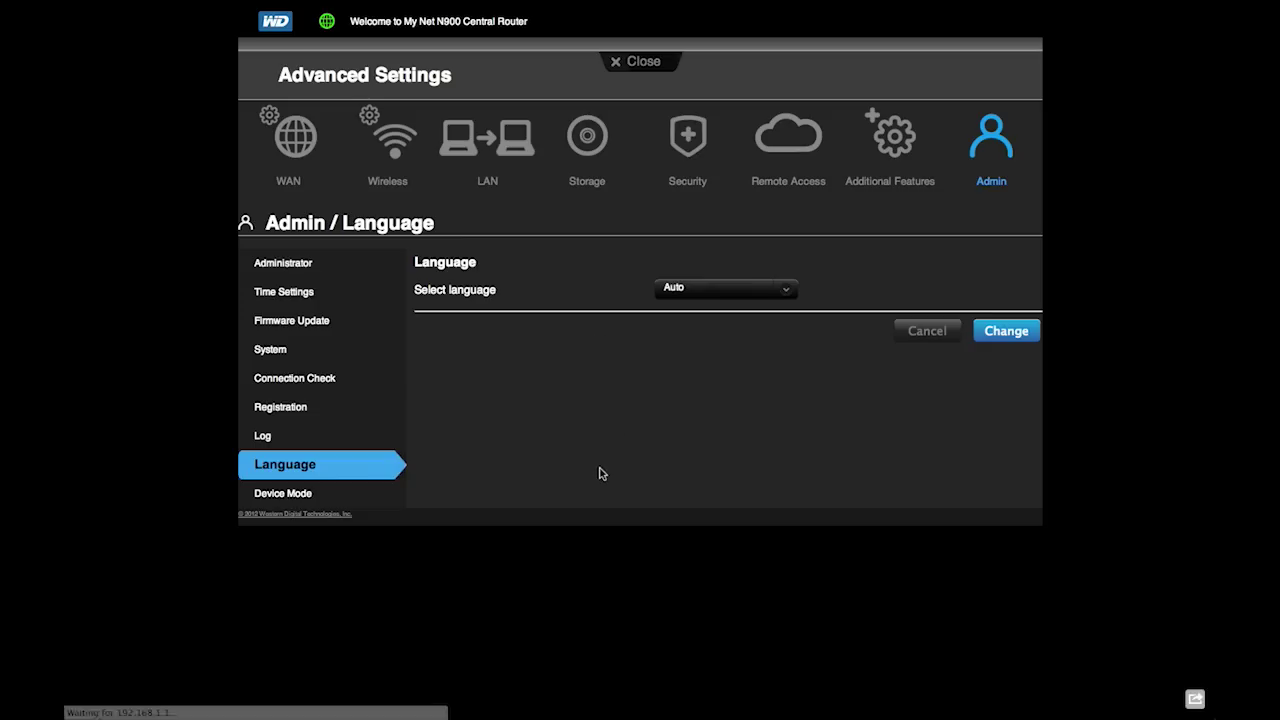
Step: Examine the mode choices on the Device Mode page without changing the selected mode
{"action": "left_click", "coordinate": [300, 494]}
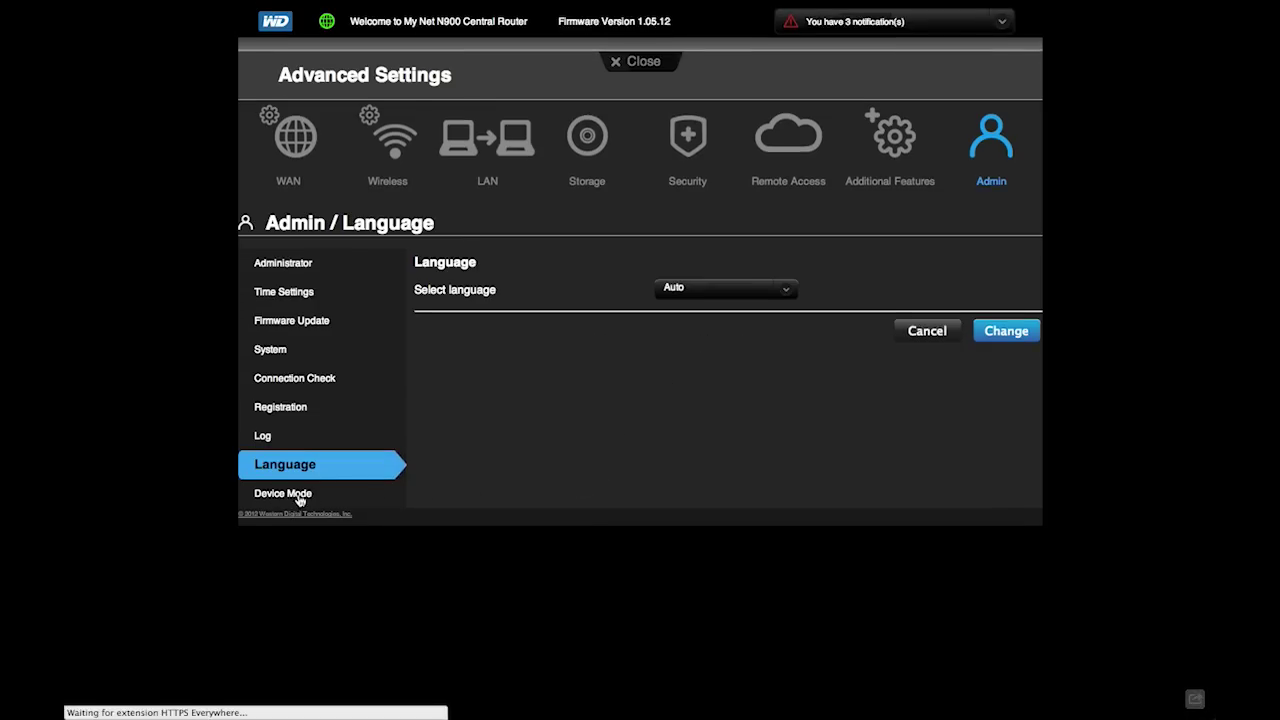
{"action": "left_click", "coordinate": [718, 340]}
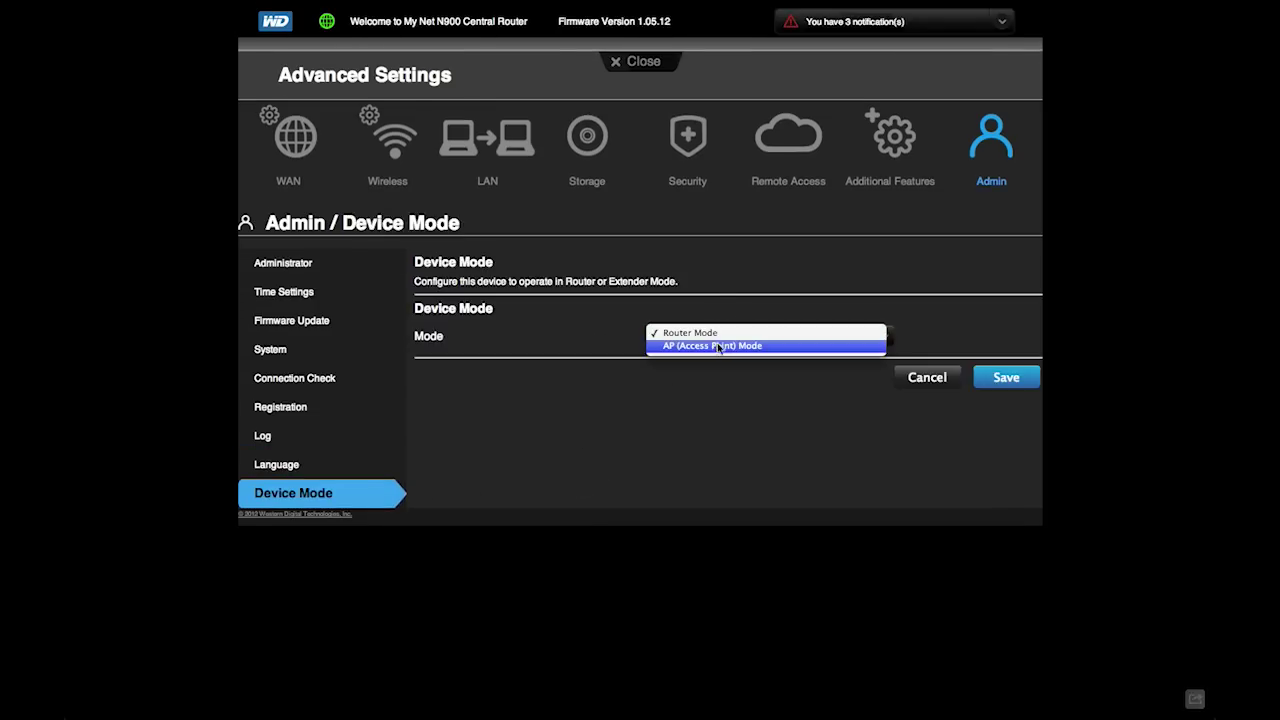
{"action": "left_click", "coordinate": [548, 440]}
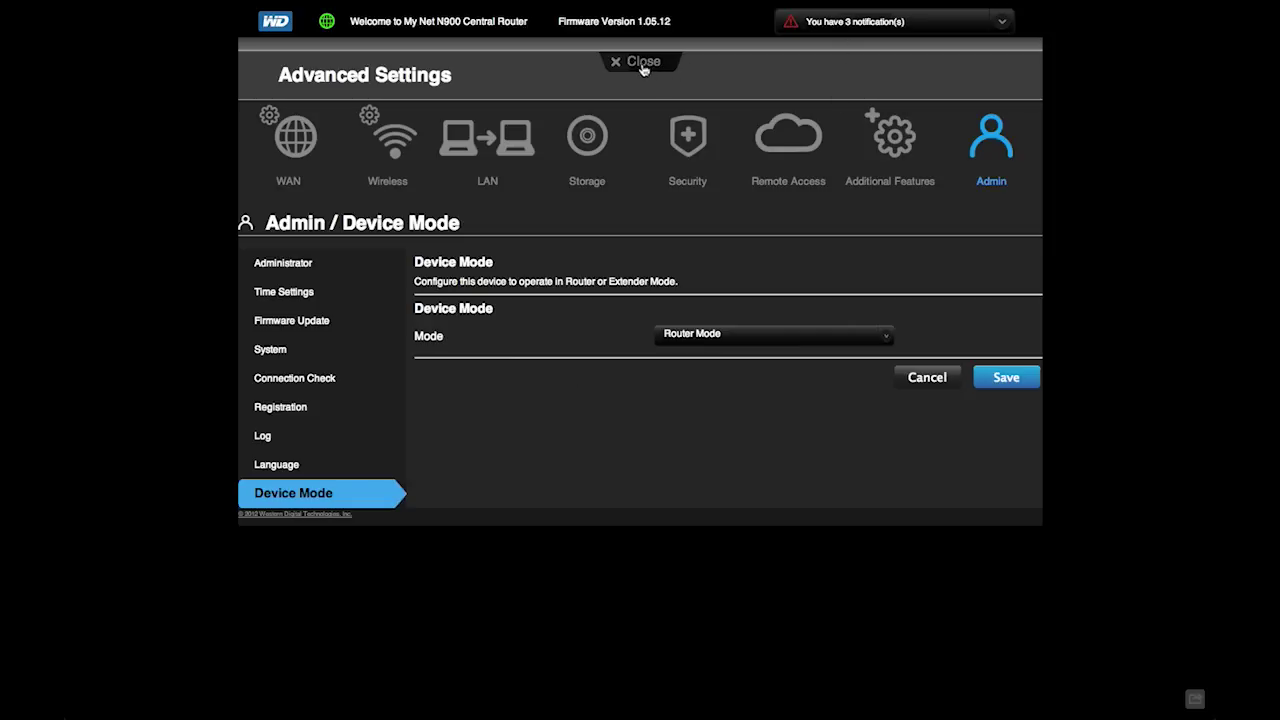
Step: Revisit WAN Internet Status, leave the advanced settings, look through the Internet, wireless and storage setup pages, and return to the dashboard
{"action": "left_click", "coordinate": [300, 140]}
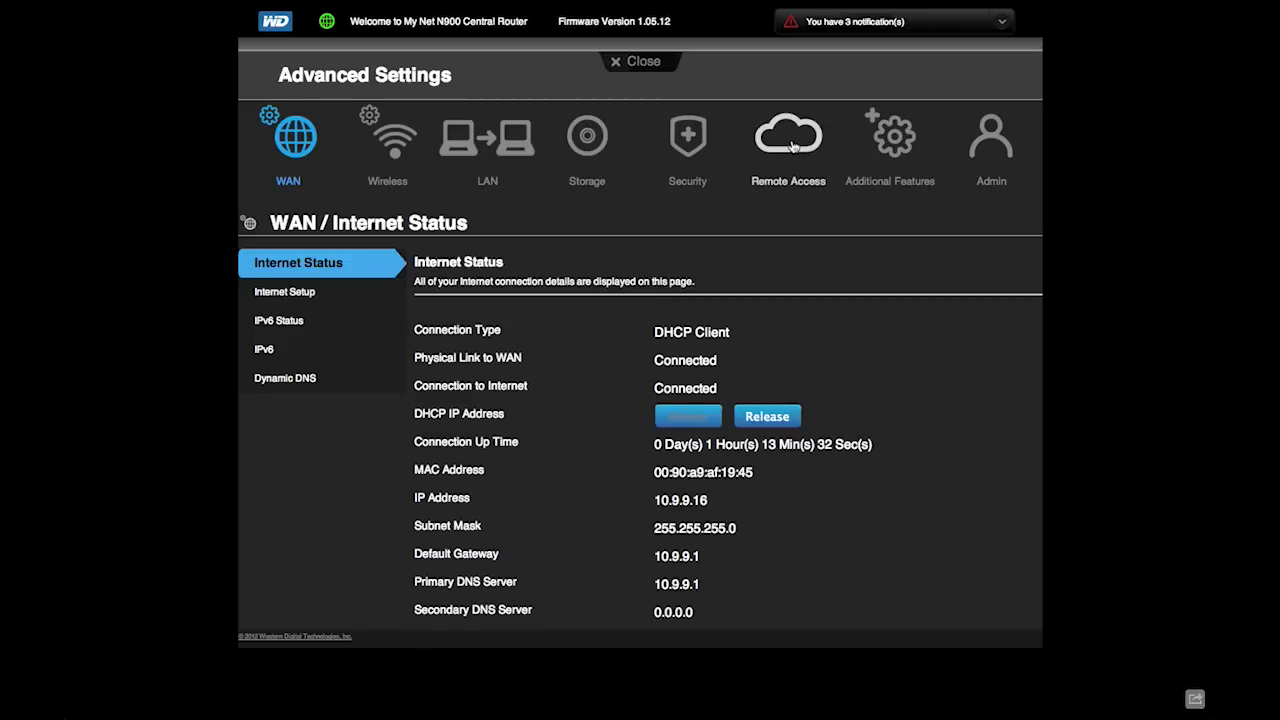
{"action": "left_click", "coordinate": [640, 61]}
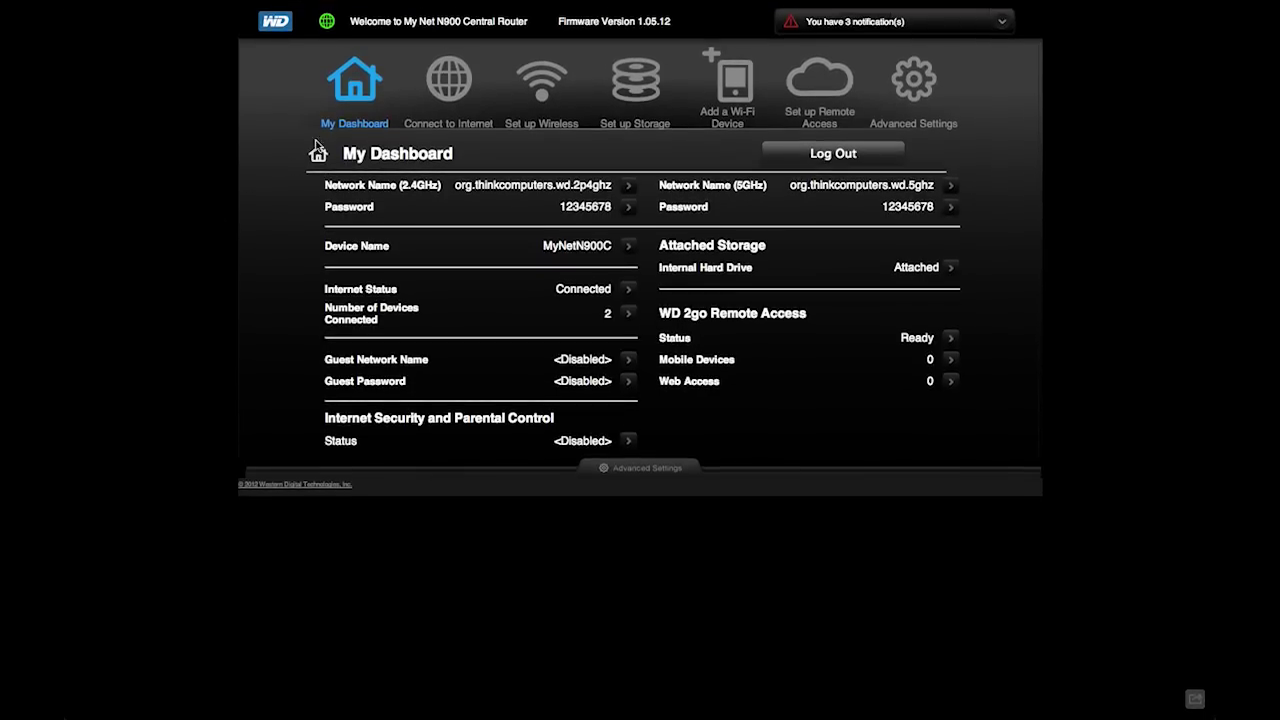
{"action": "left_click", "coordinate": [459, 94]}
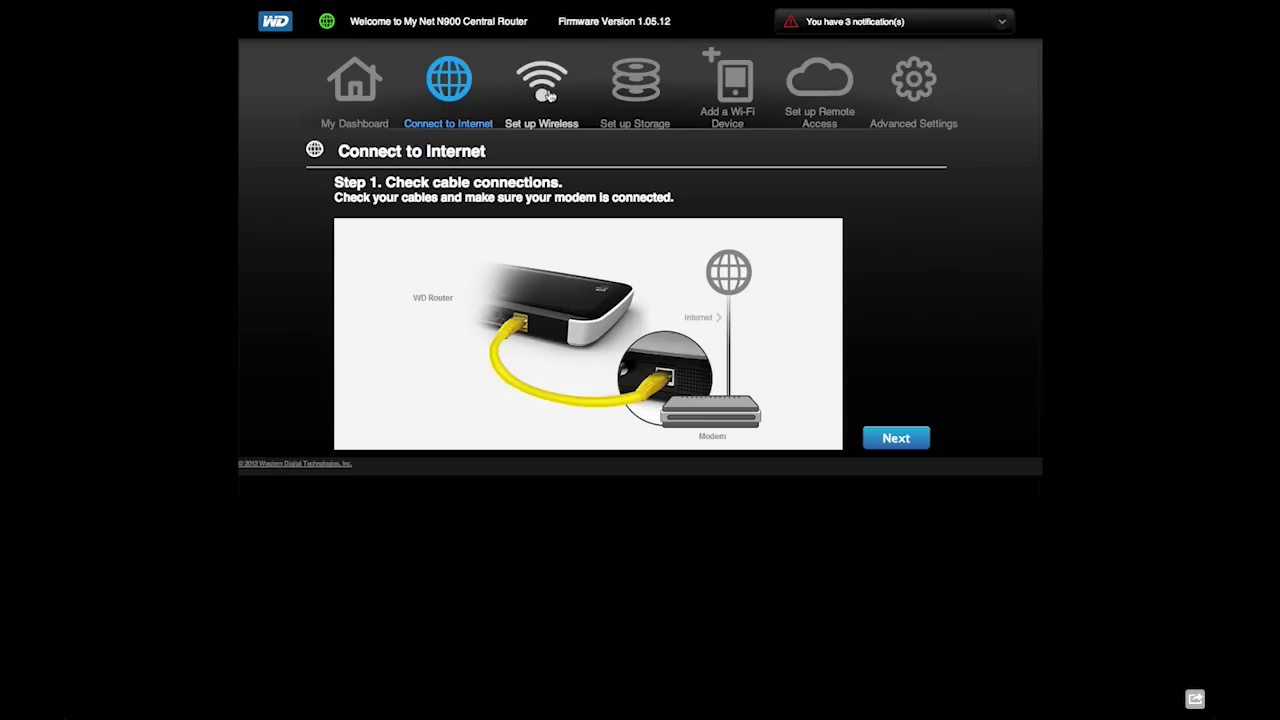
{"action": "left_click", "coordinate": [550, 96]}
{"action": "left_click", "coordinate": [652, 100]}
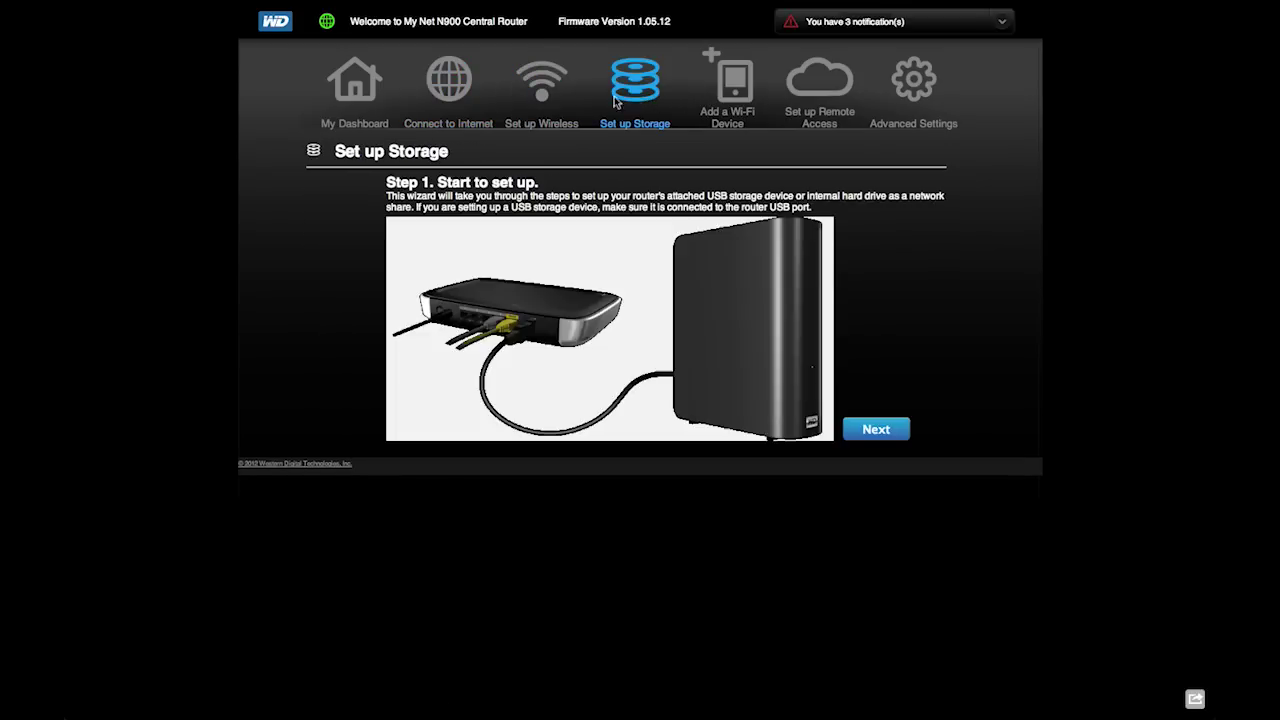
{"action": "left_click", "coordinate": [447, 94]}
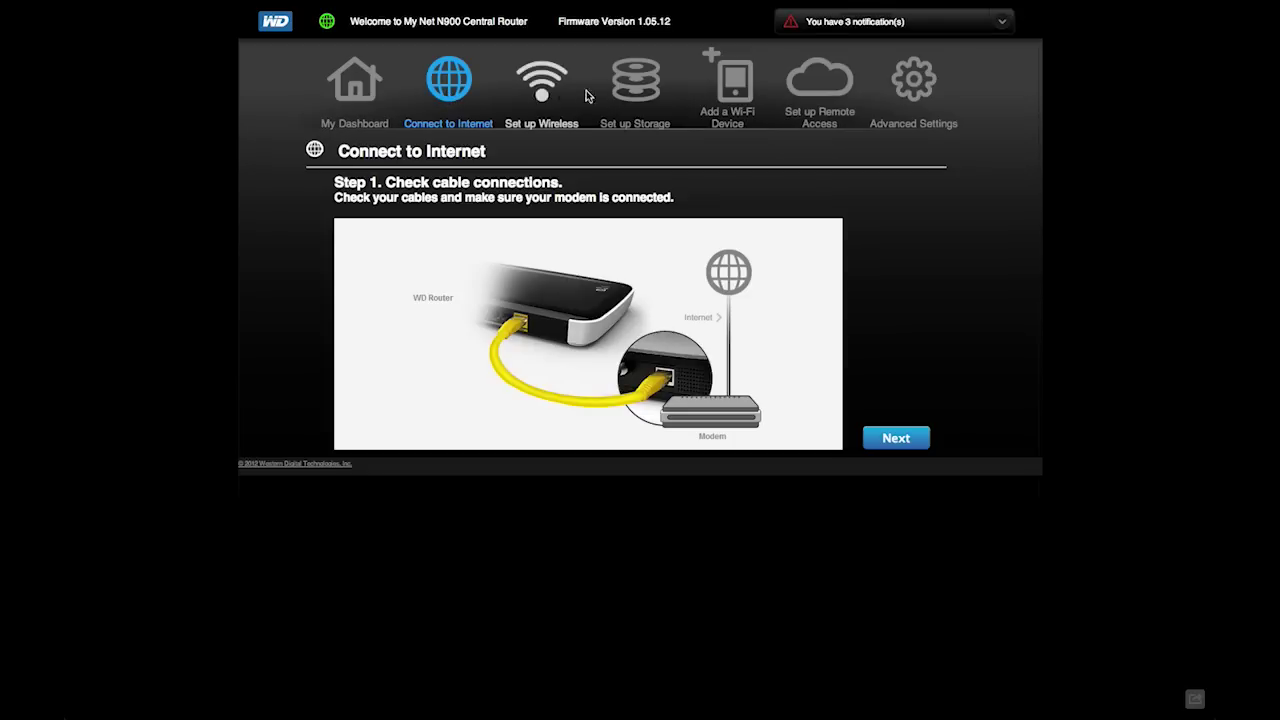
{"action": "left_click", "coordinate": [635, 85]}
{"action": "left_click", "coordinate": [361, 92]}
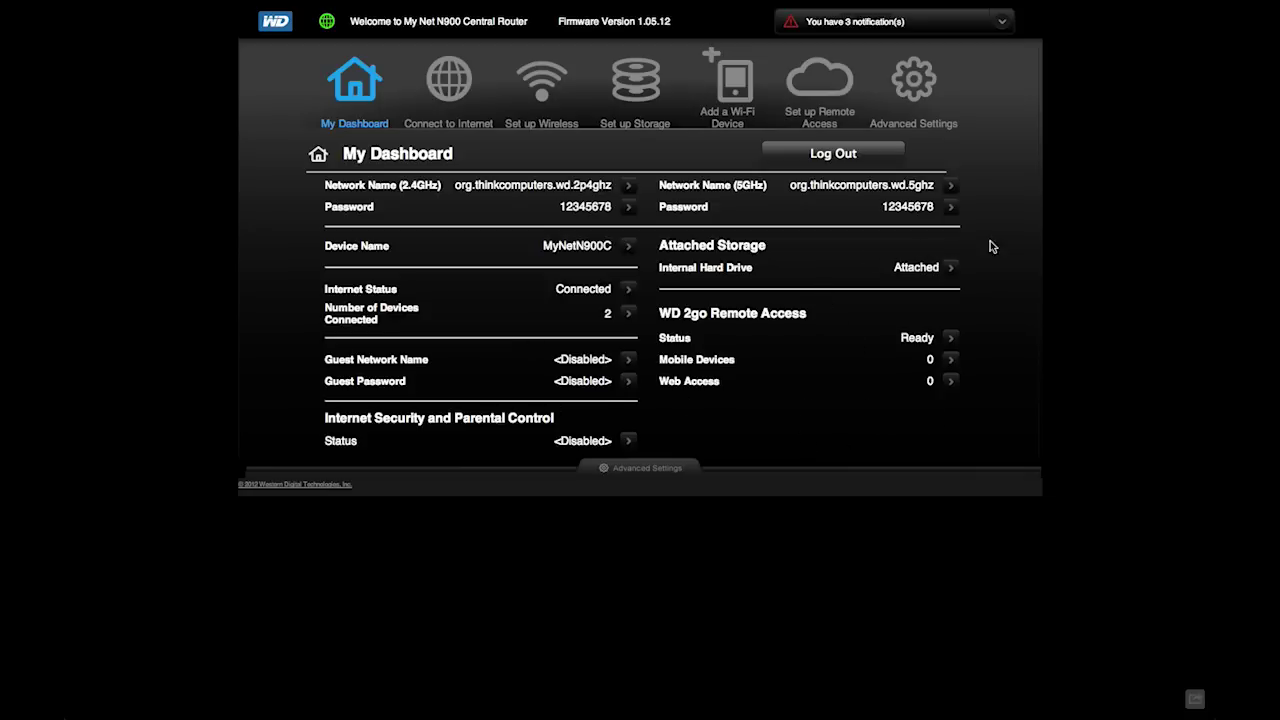
Step: View the advanced settings once more, return to the dashboard, and open Connect to Internet followed by Set up Wireless
{"action": "left_click", "coordinate": [903, 90]}
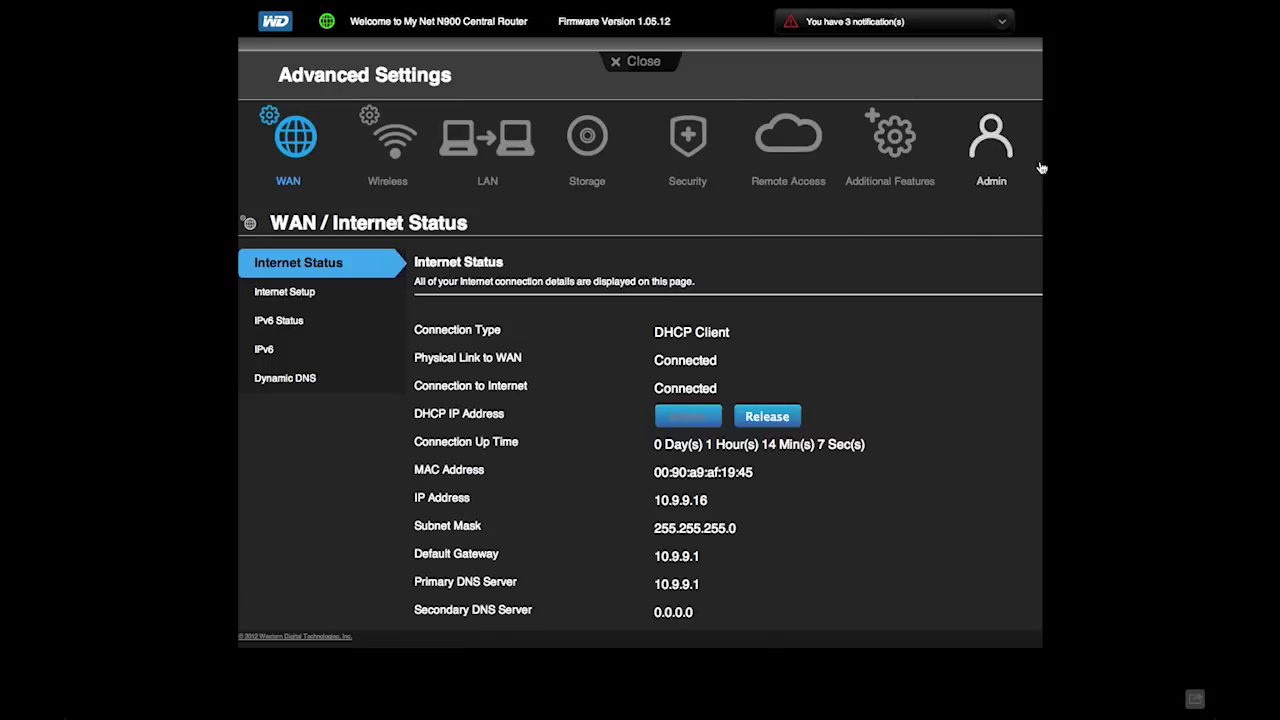
{"action": "left_click", "coordinate": [635, 62]}
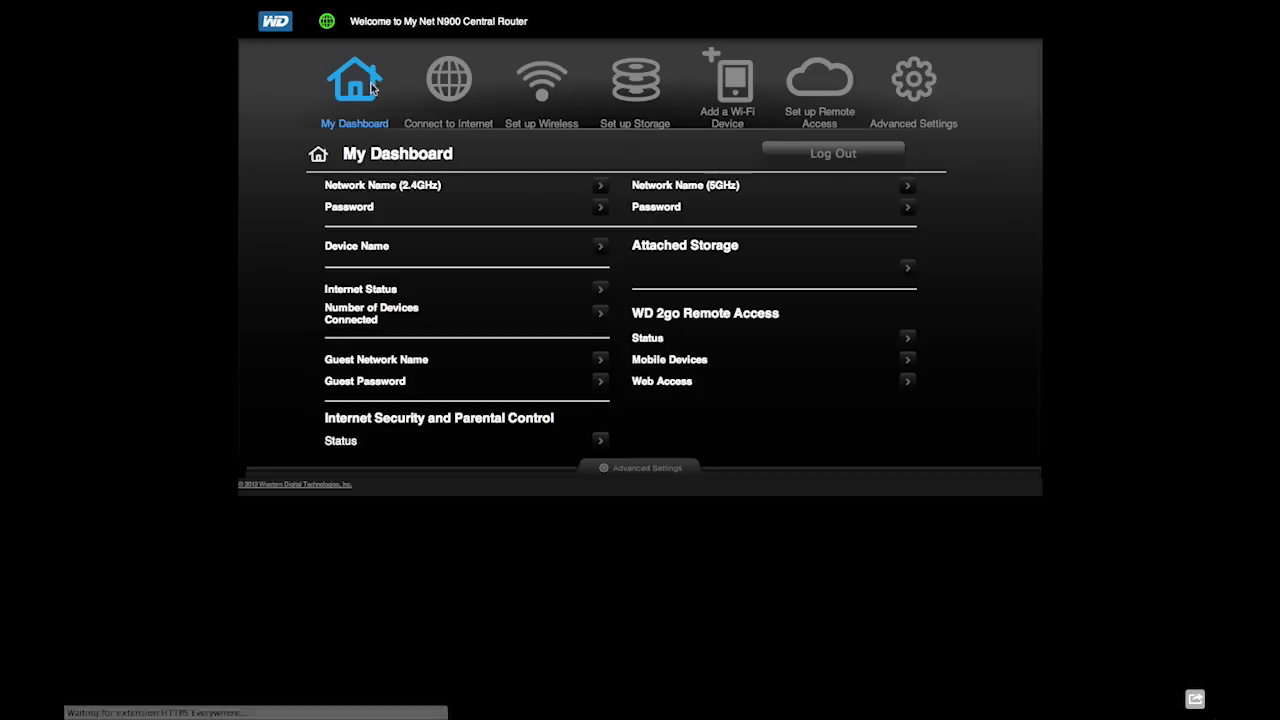
{"action": "left_click", "coordinate": [452, 88]}
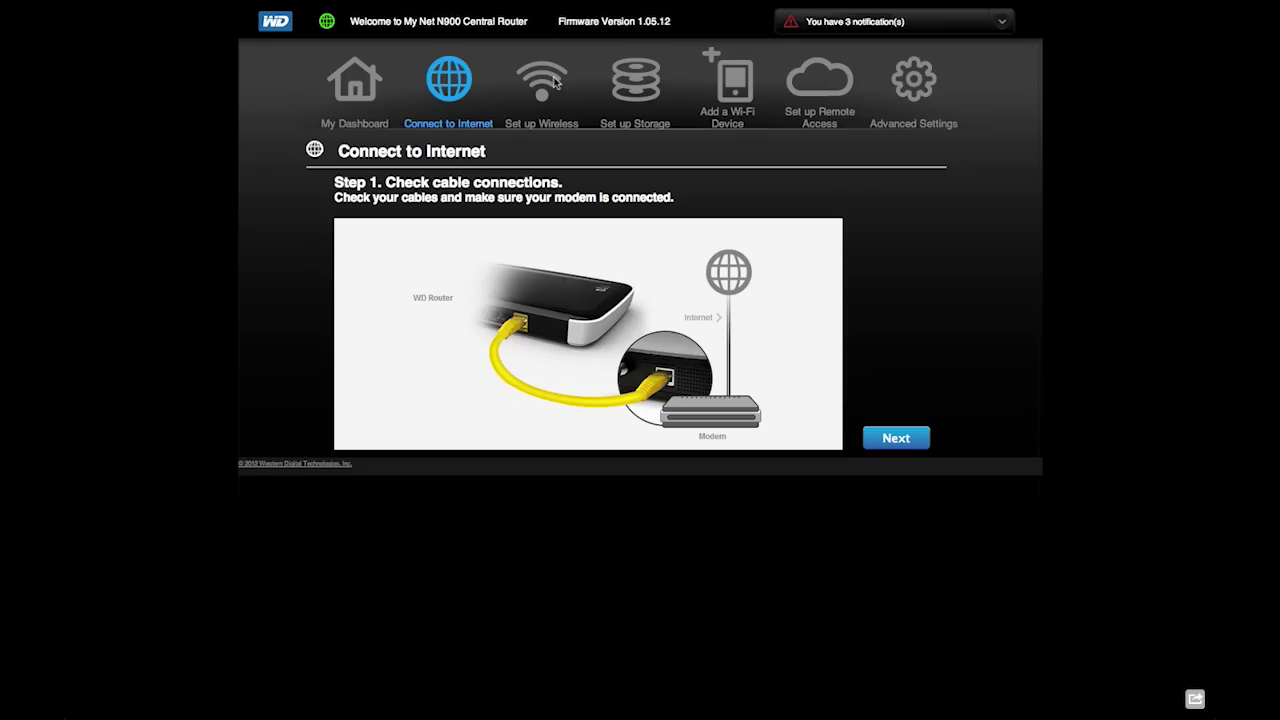
{"action": "left_click", "coordinate": [540, 90]}
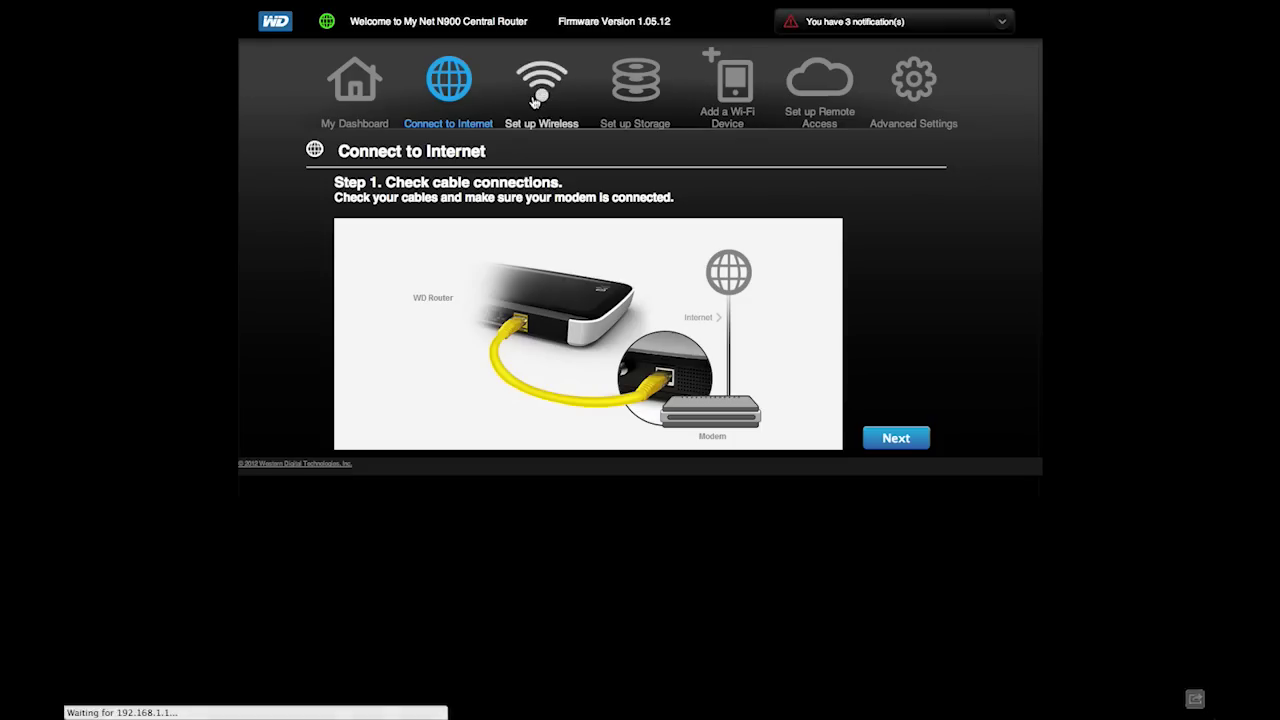